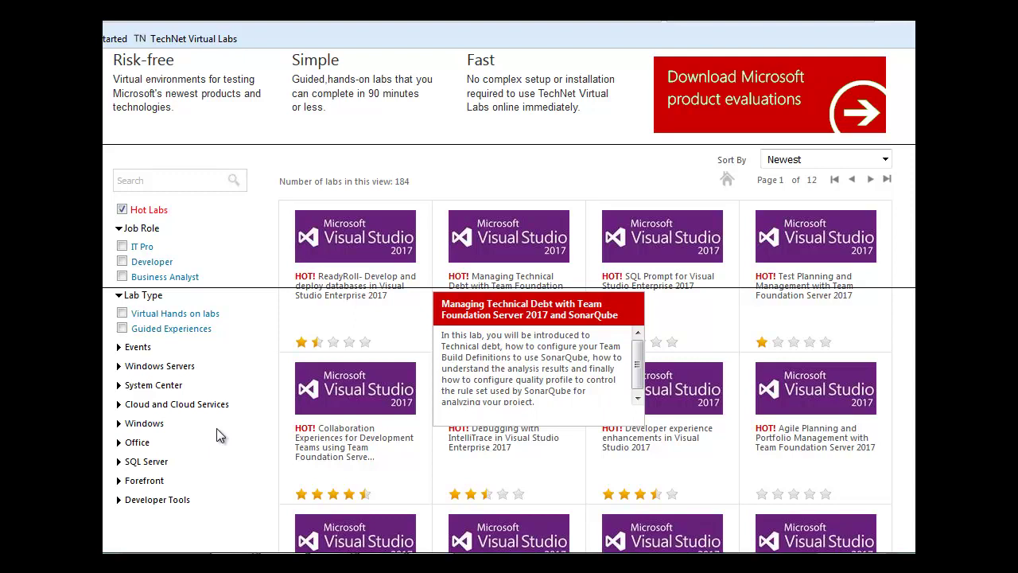
Filter the lab catalogue to Windows 10 under Windows > Windows.
left_click(119, 426)
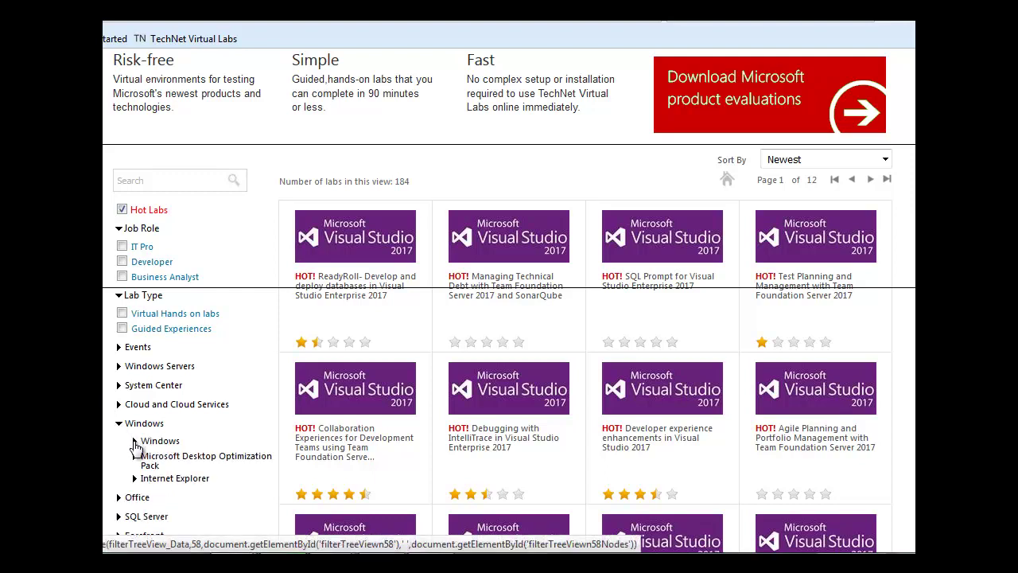
left_click(134, 443)
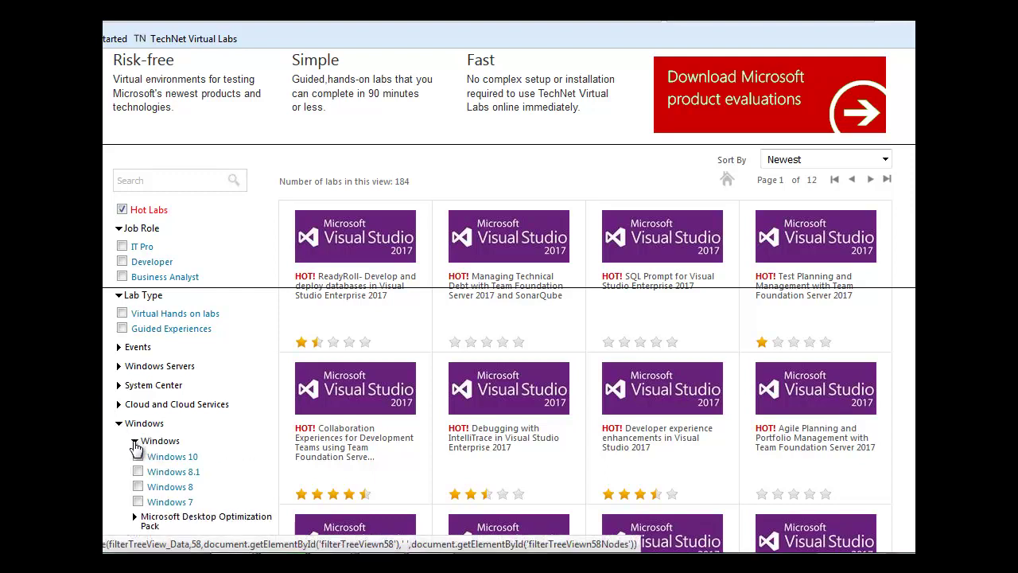
left_click(137, 458)
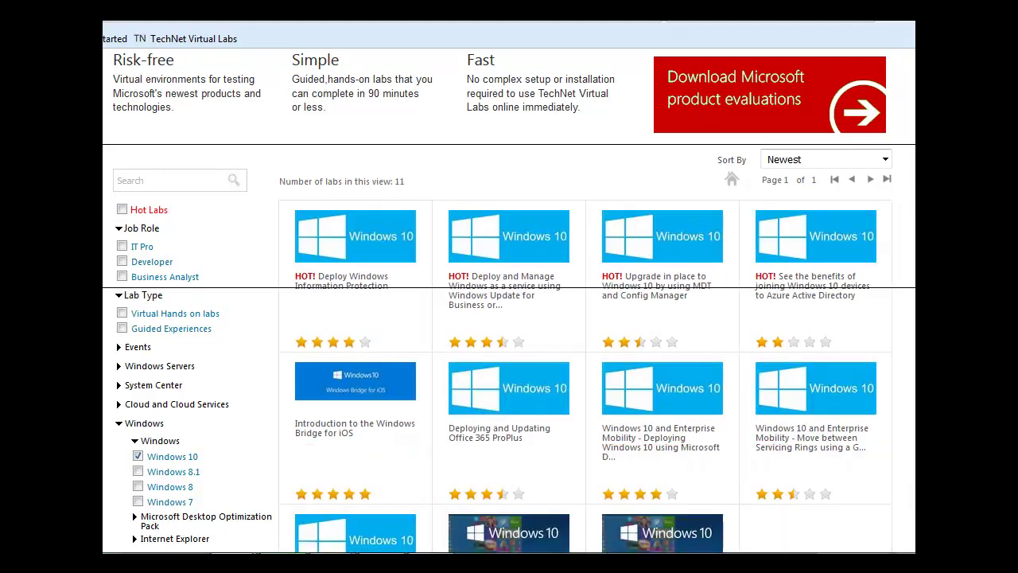
Scroll down the 11 Windows 10 labs and open the Teacher Try-It-Out lab's details.
scroll(547, 527, "down", 1)
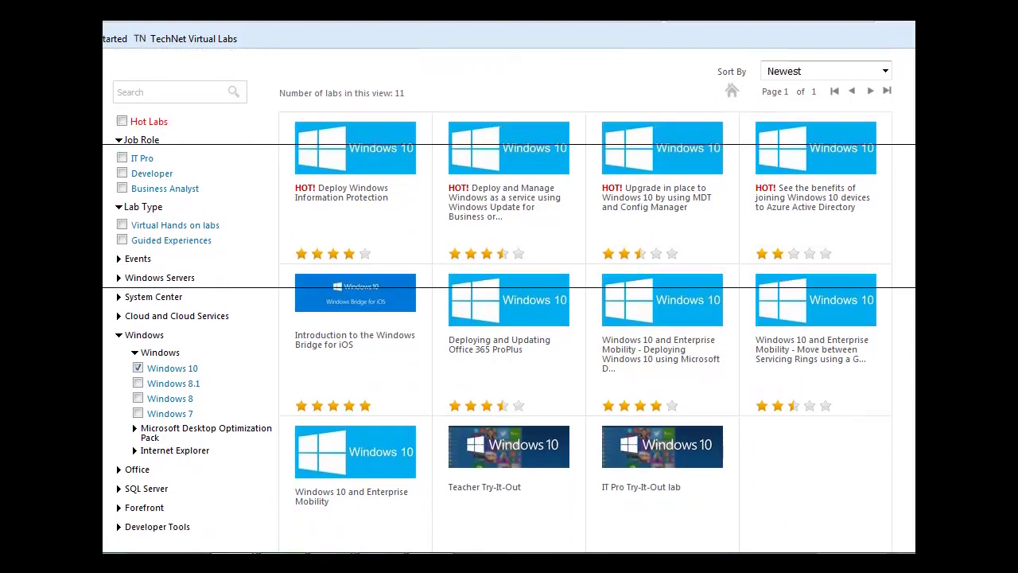
mouse_move(547, 526)
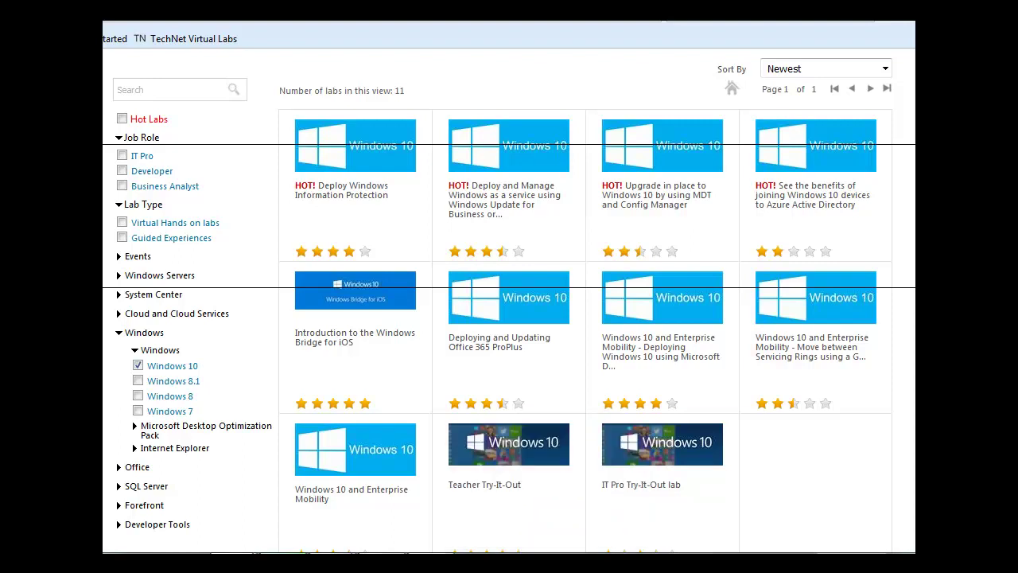
scroll(489, 434, "down", 3)
mouse_move(487, 433)
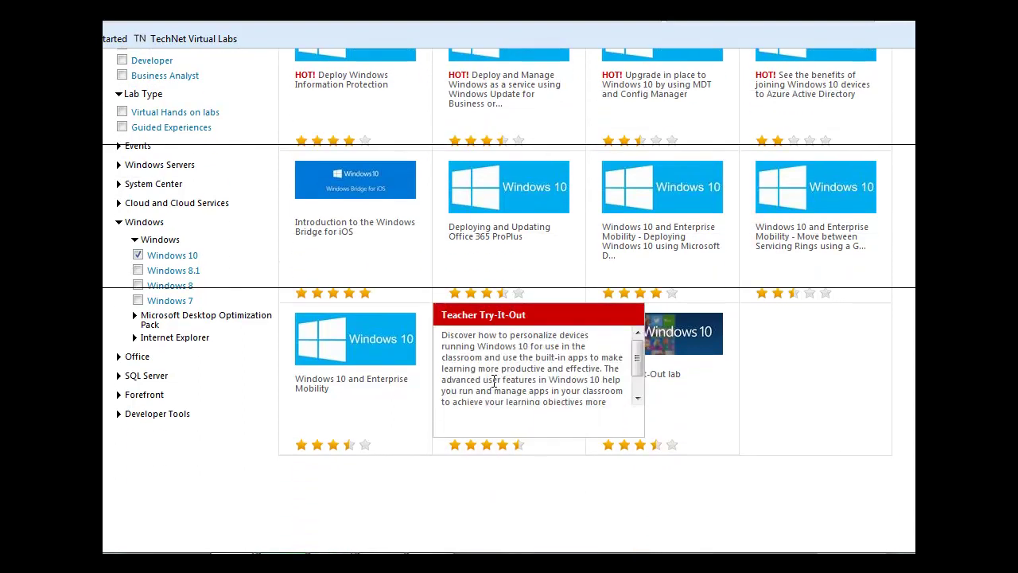
left_click(487, 451)
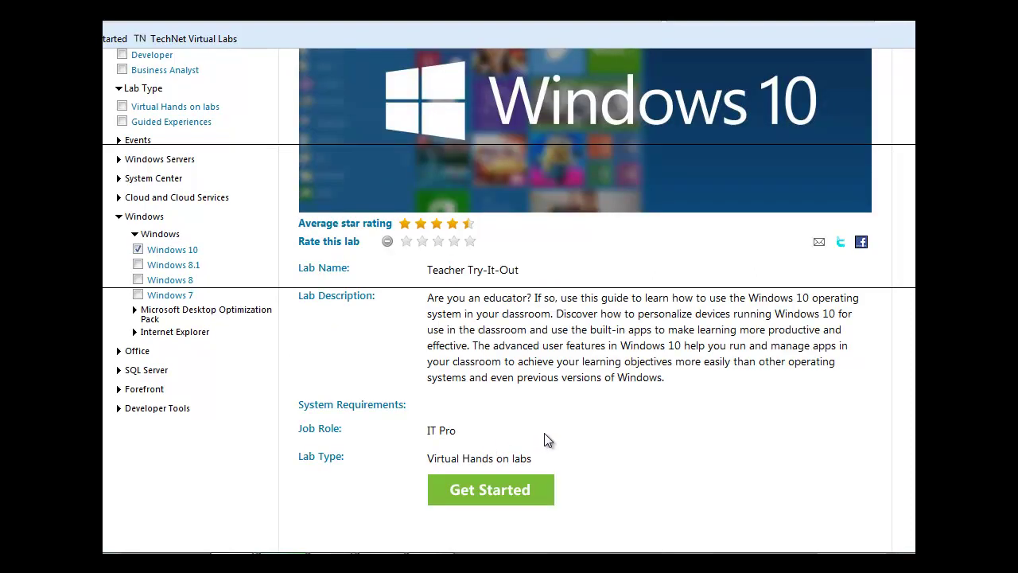
Launch the Teacher Try-It-Out lab environment and hide the Content panel once the VM appears.
left_click(495, 493)
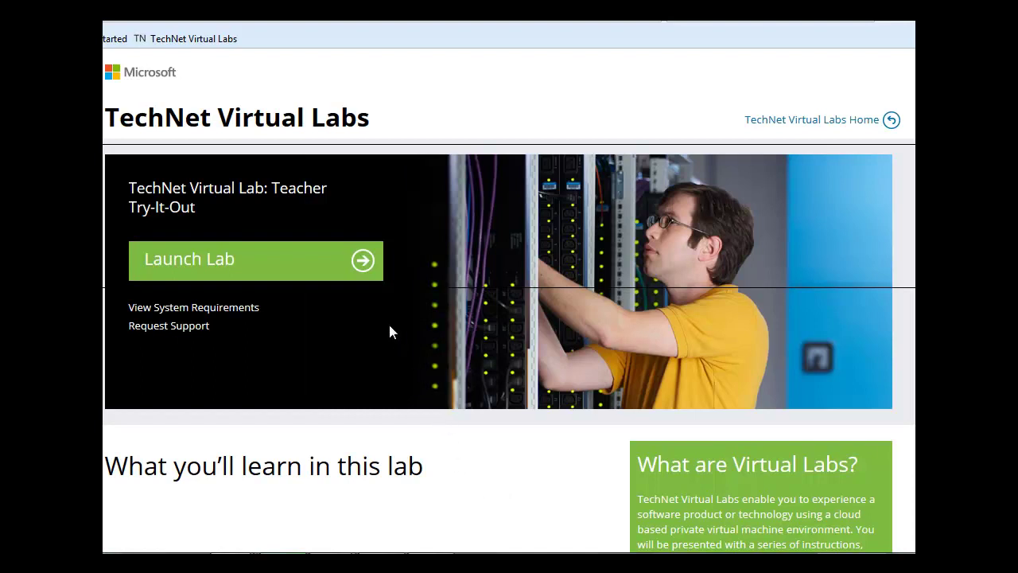
left_click(362, 261)
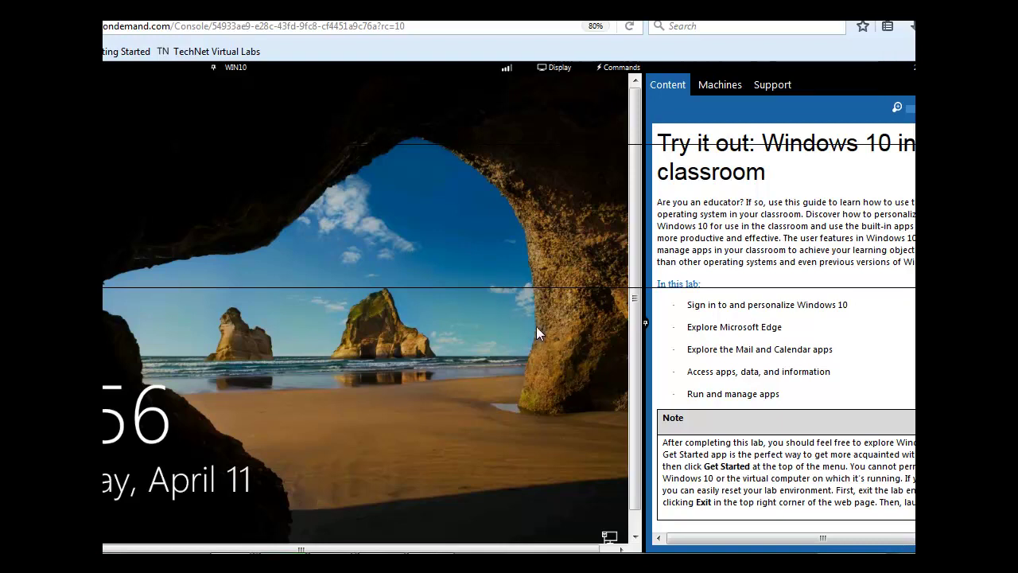
left_click(646, 327)
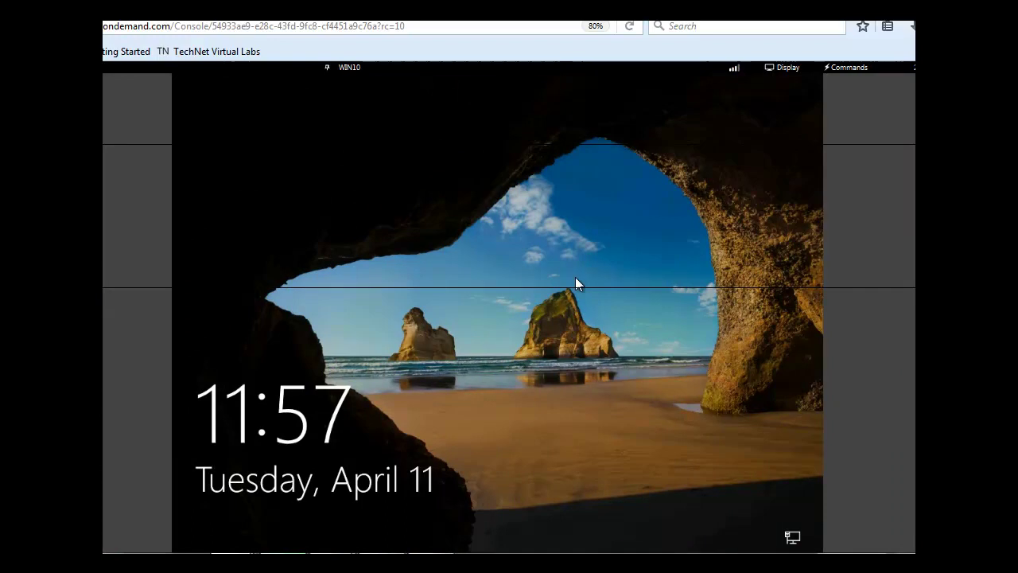
Sign in to WIN10 as Administrator with the account password and allow network discoverability.
left_click(524, 307)
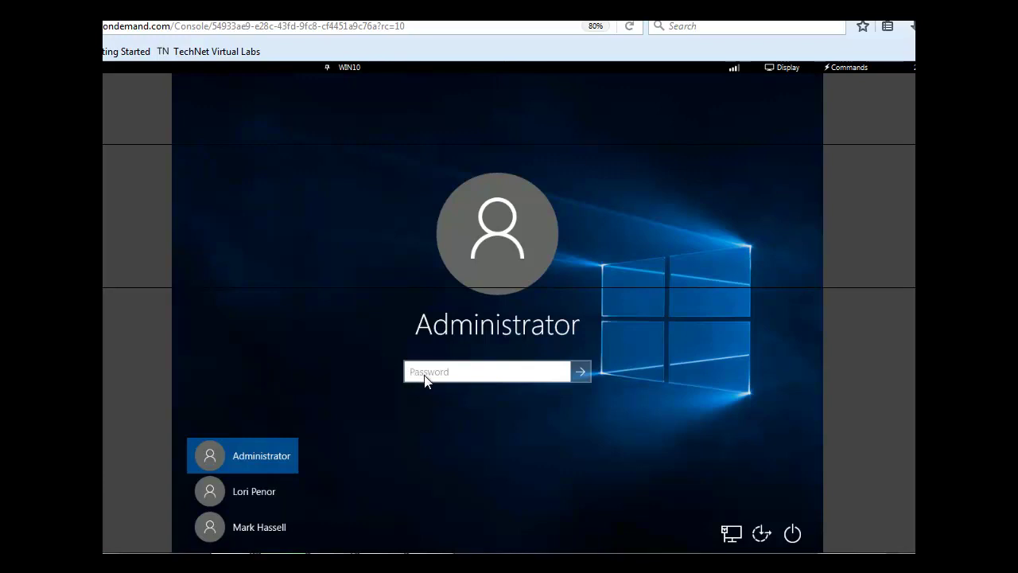
type("Pa$$w0rd")
left_click(581, 372)
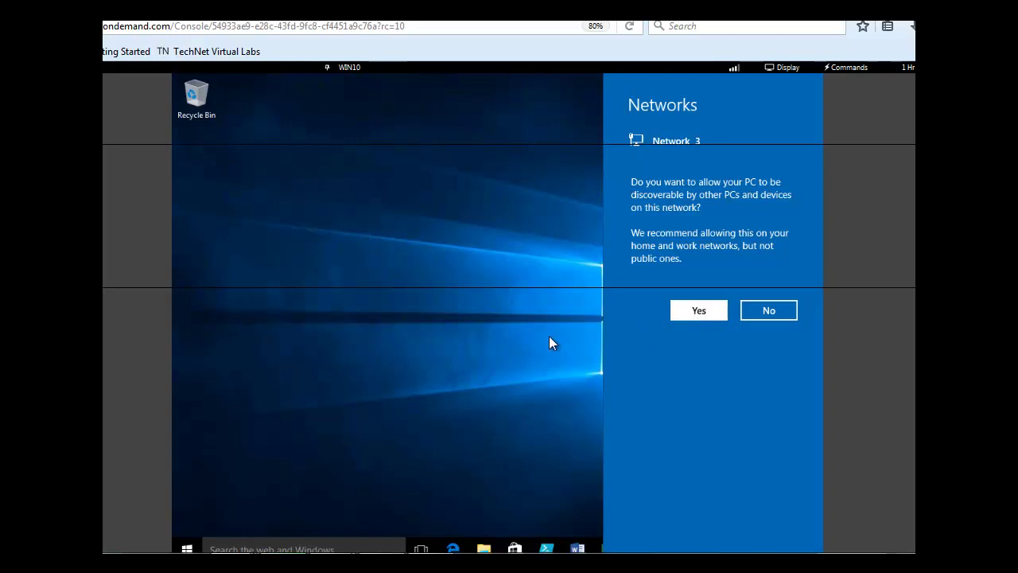
left_click(695, 311)
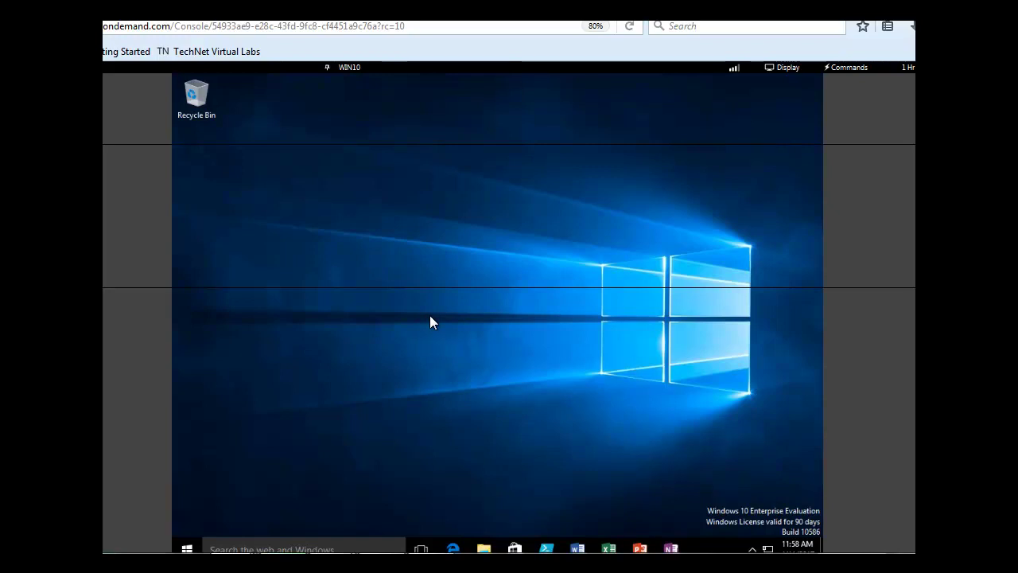
Create a new desktop folder named 'Finance'.
right_click(383, 287)
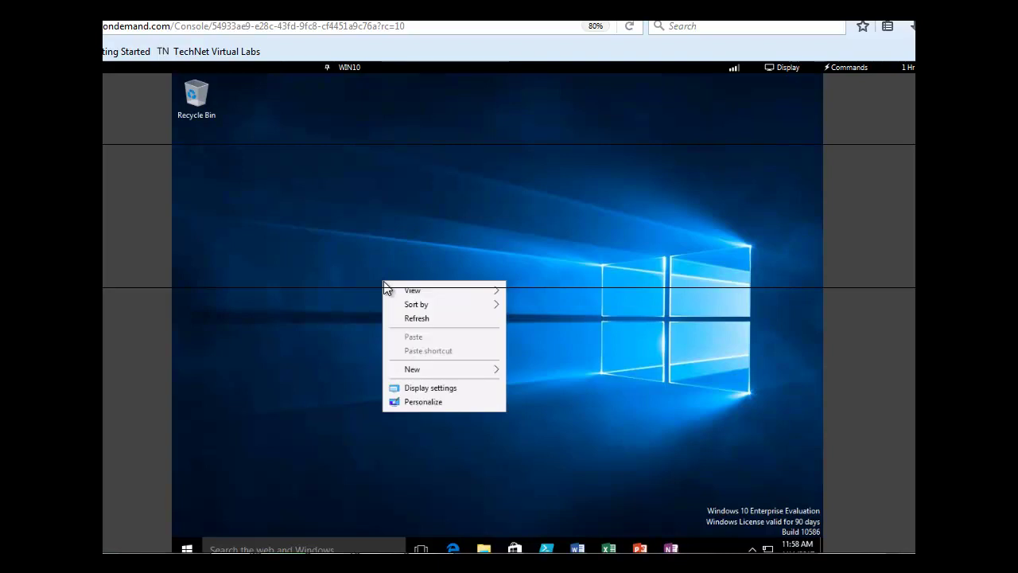
mouse_move(391, 289)
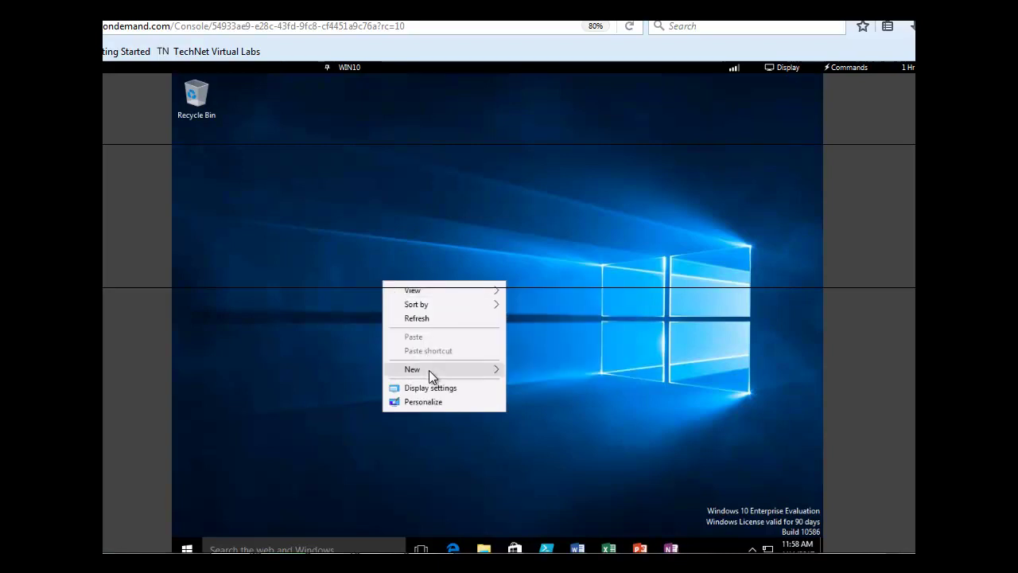
mouse_move(428, 369)
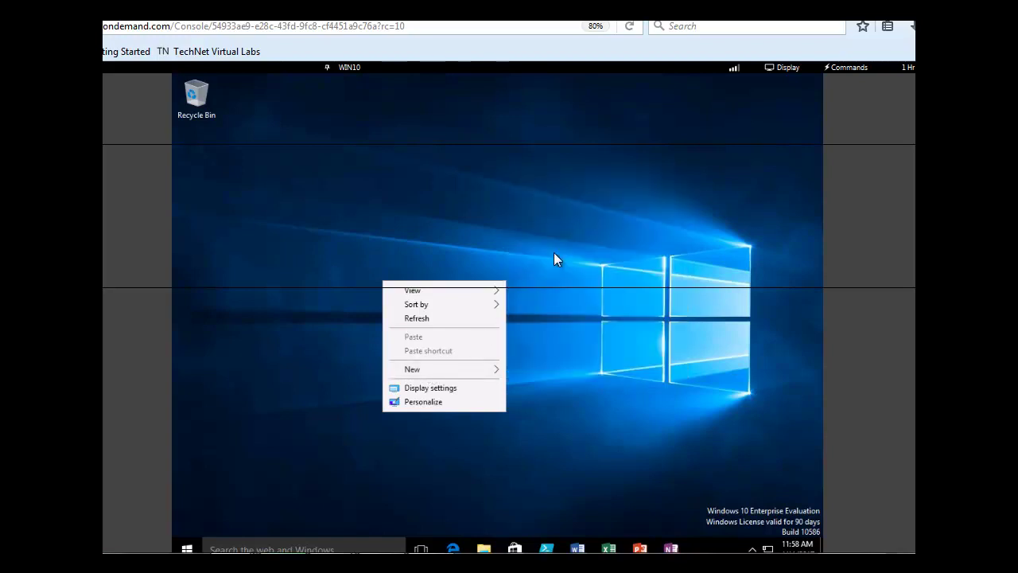
mouse_move(495, 370)
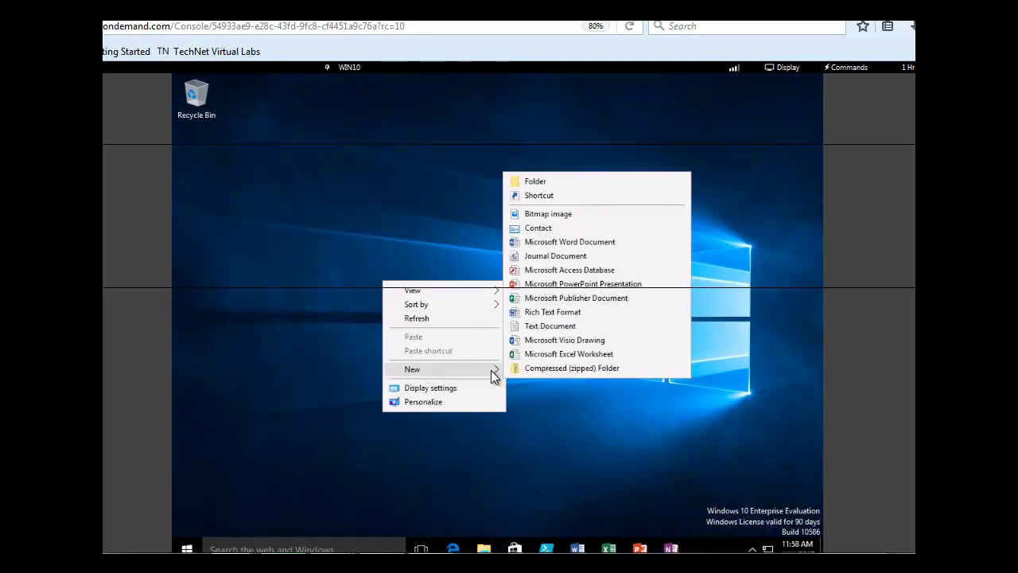
left_click(526, 183)
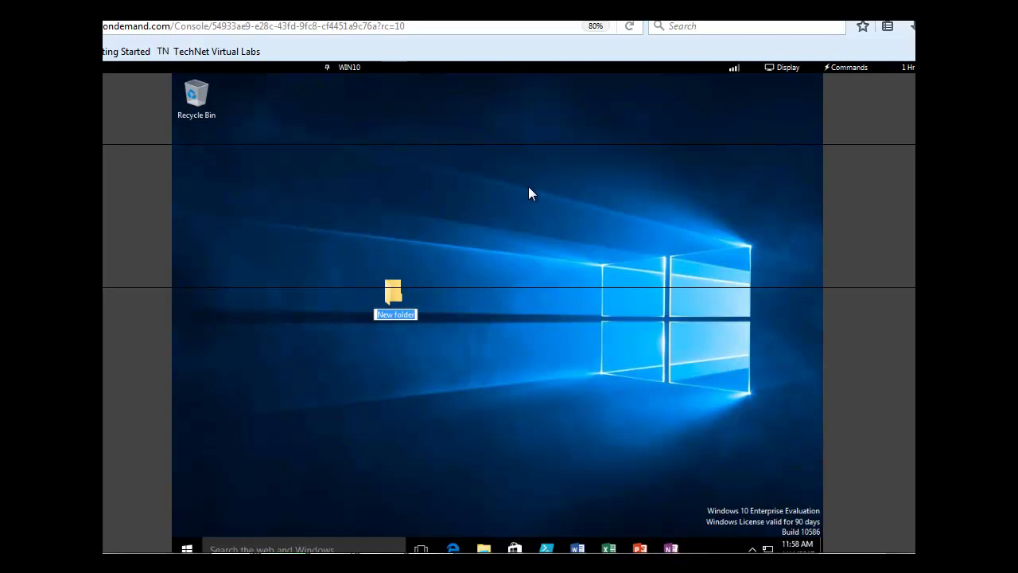
type("Fina")
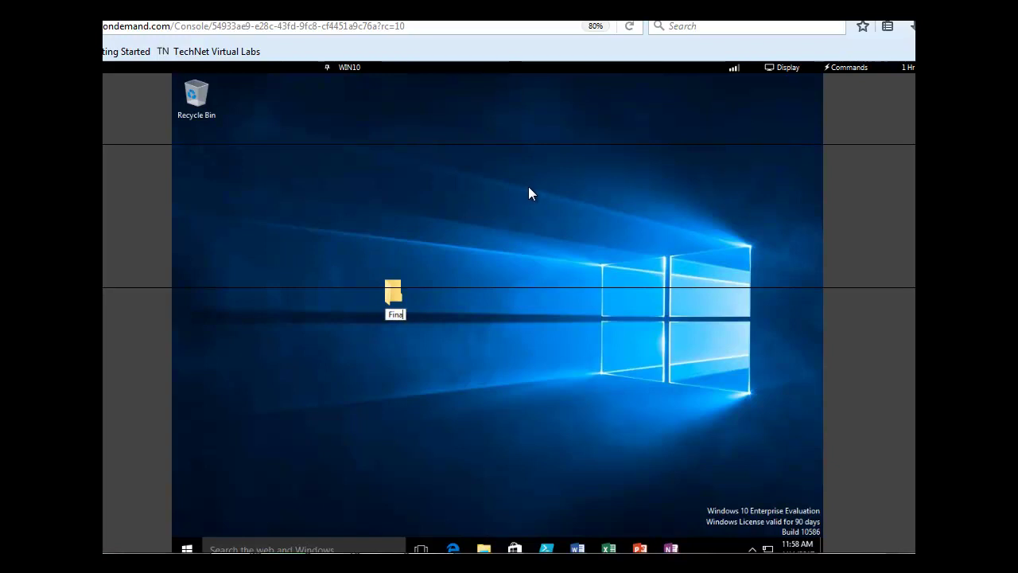
type("nce")
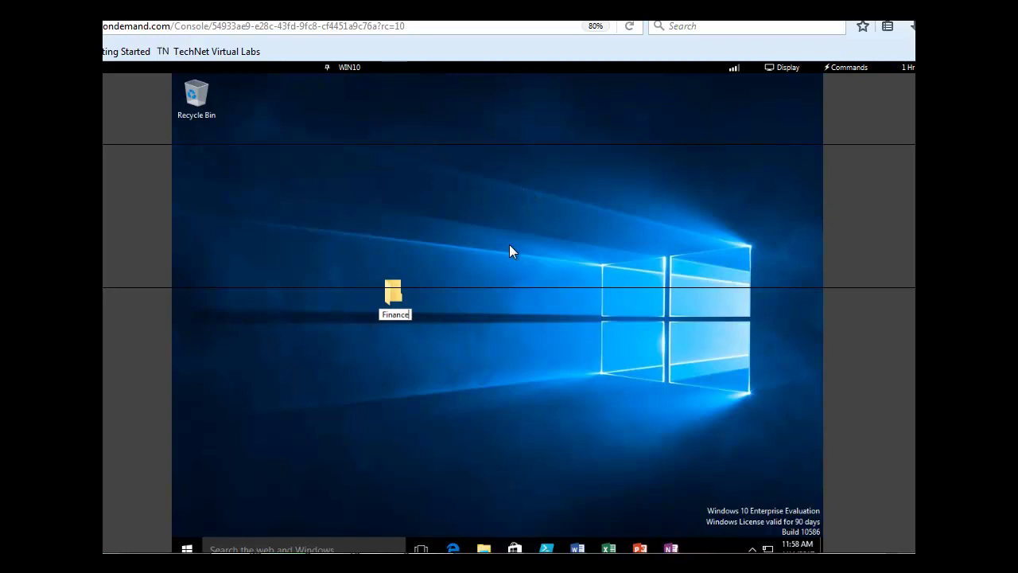
key("Return")
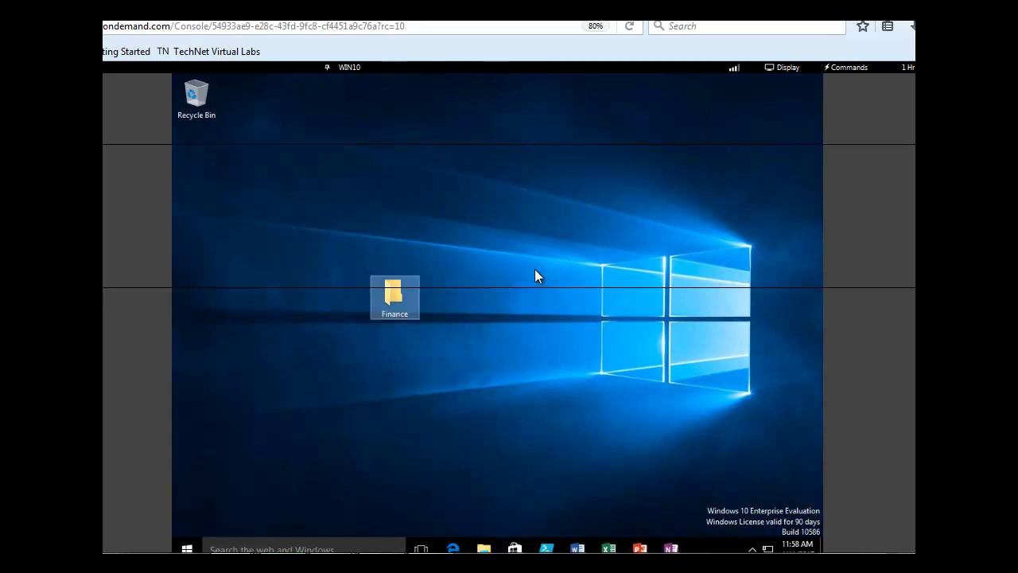
Create a second desktop folder named 'Sales', then select Finance.
right_click(536, 274)
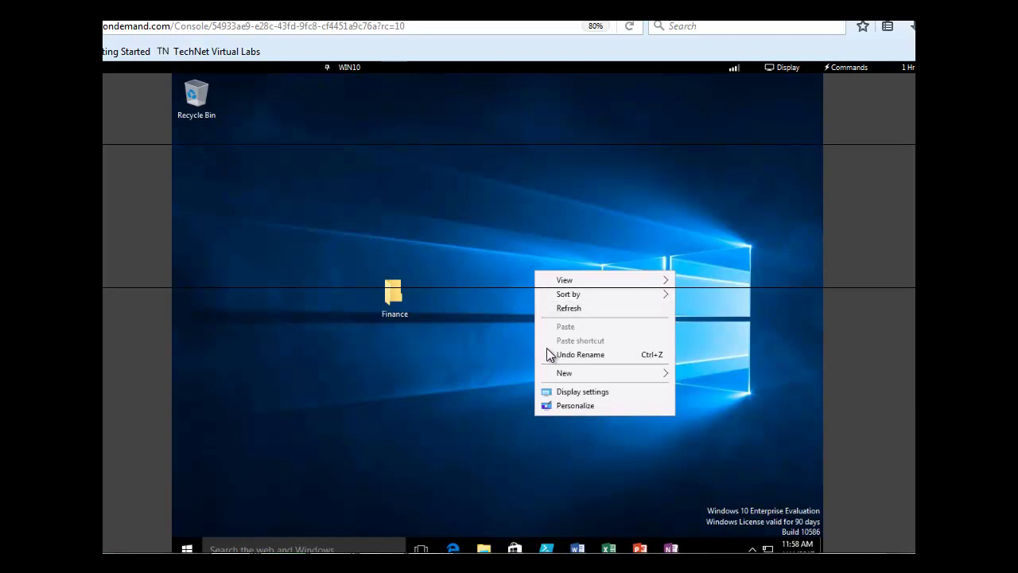
mouse_move(563, 374)
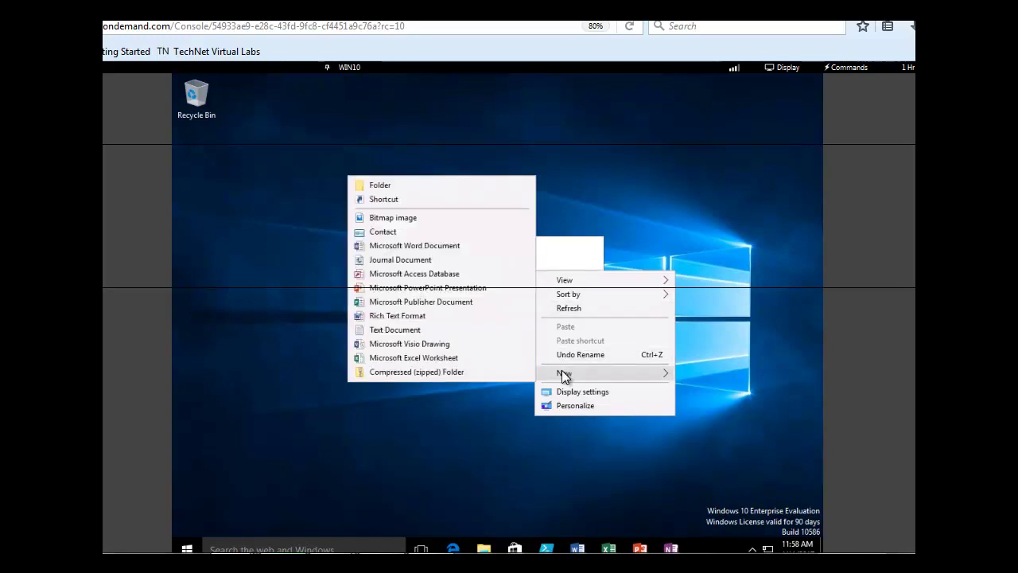
left_click(421, 186)
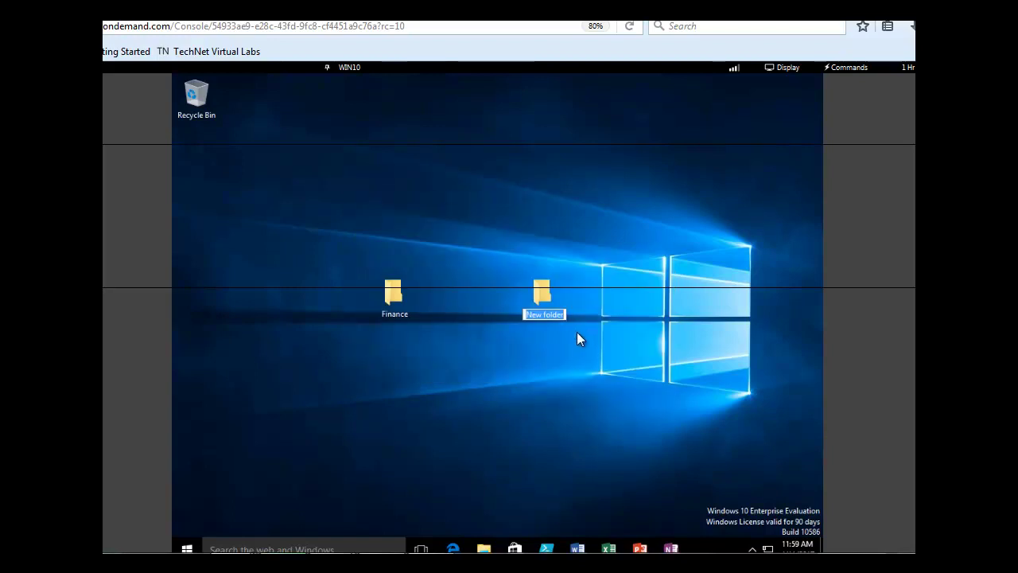
type("Sales")
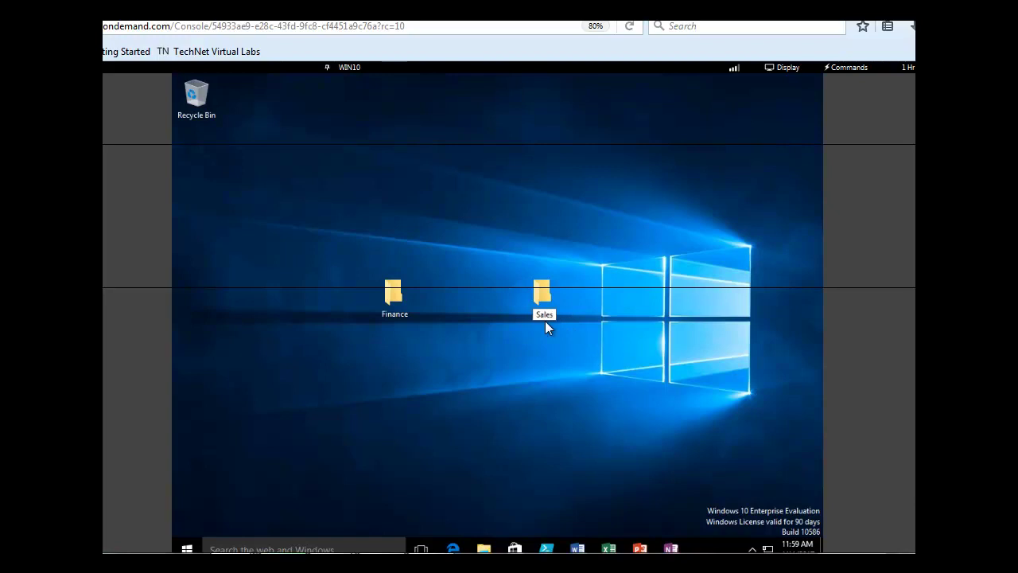
key("Return")
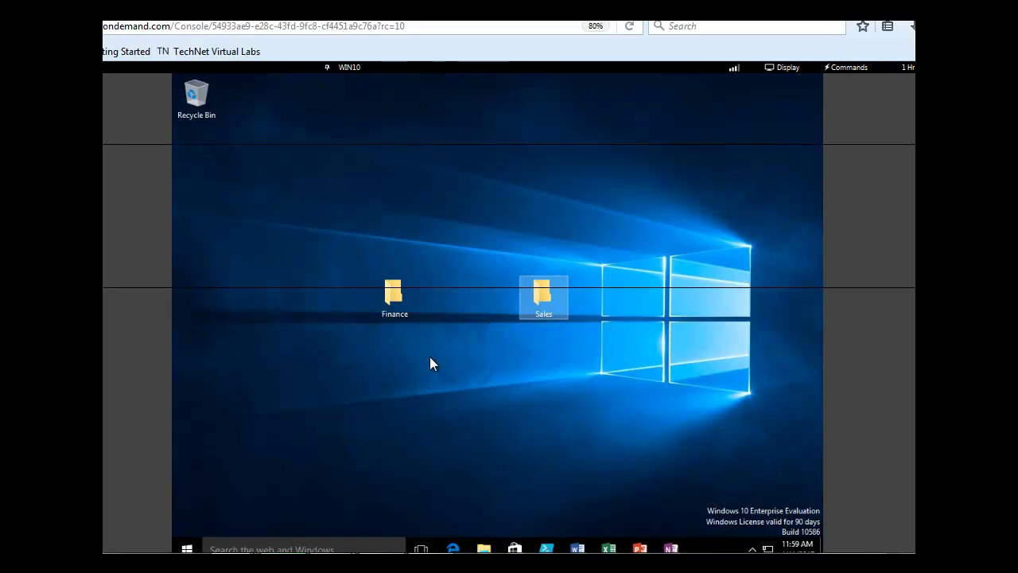
left_click(392, 300)
Inside Finance, create a new Microsoft Word document named 'Sales target'.
double_click(392, 301)
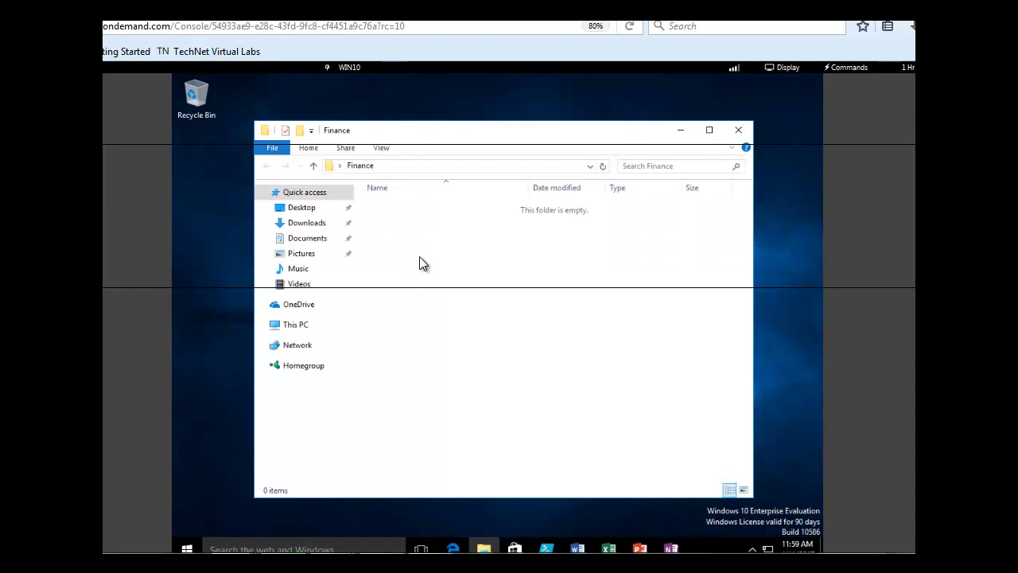
right_click(420, 257)
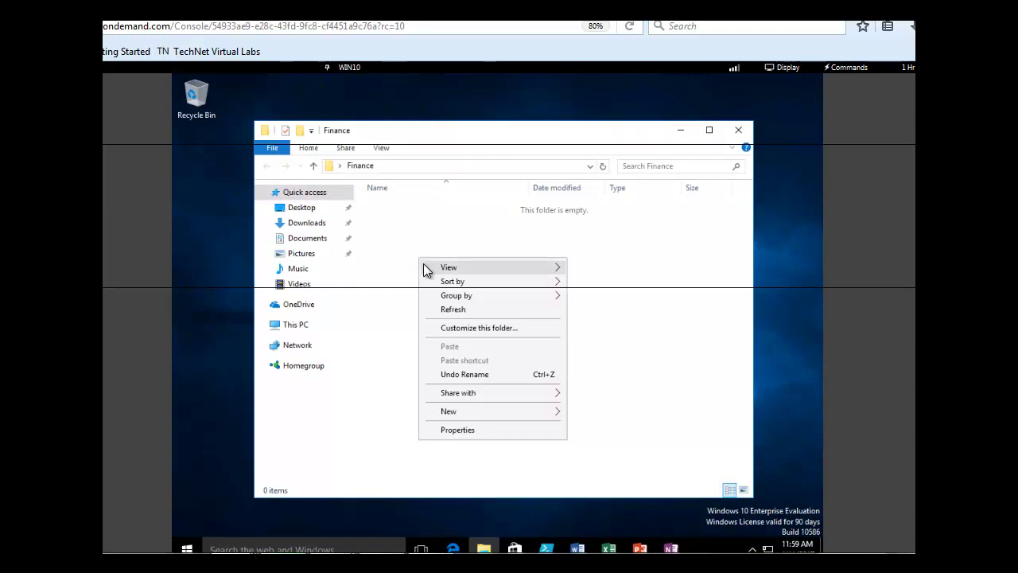
mouse_move(454, 414)
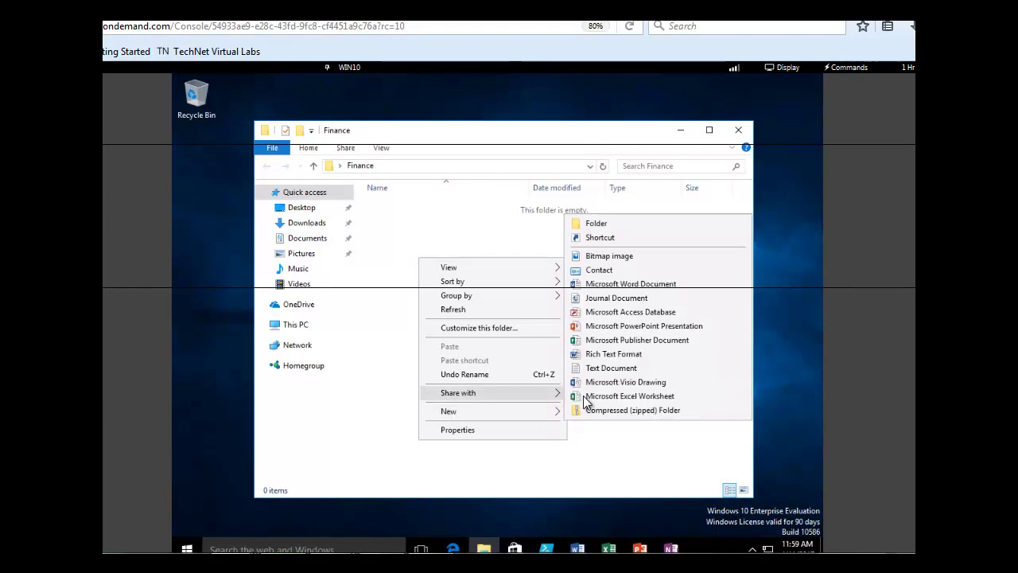
left_click(630, 284)
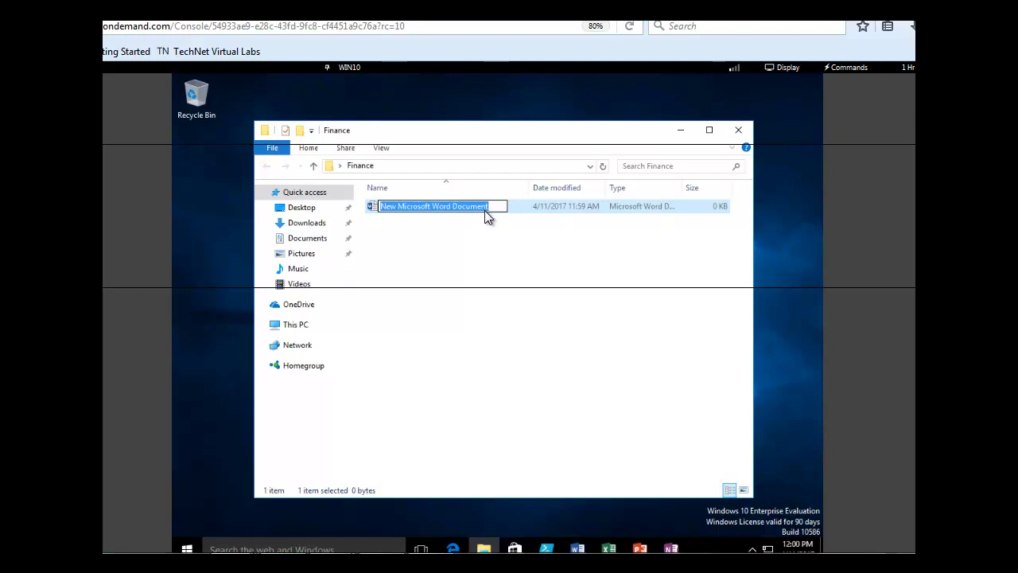
type("Sale")
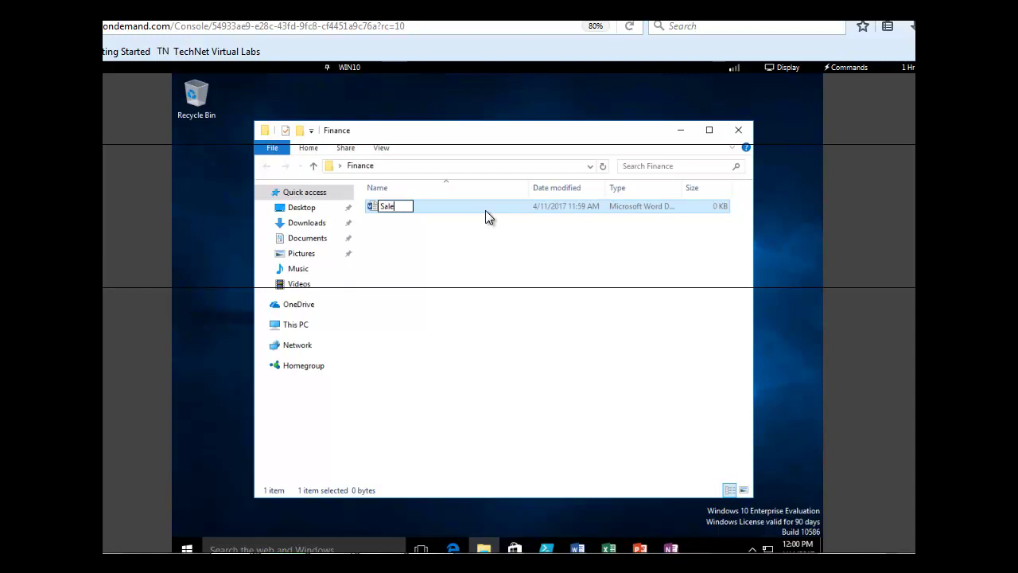
type("s target")
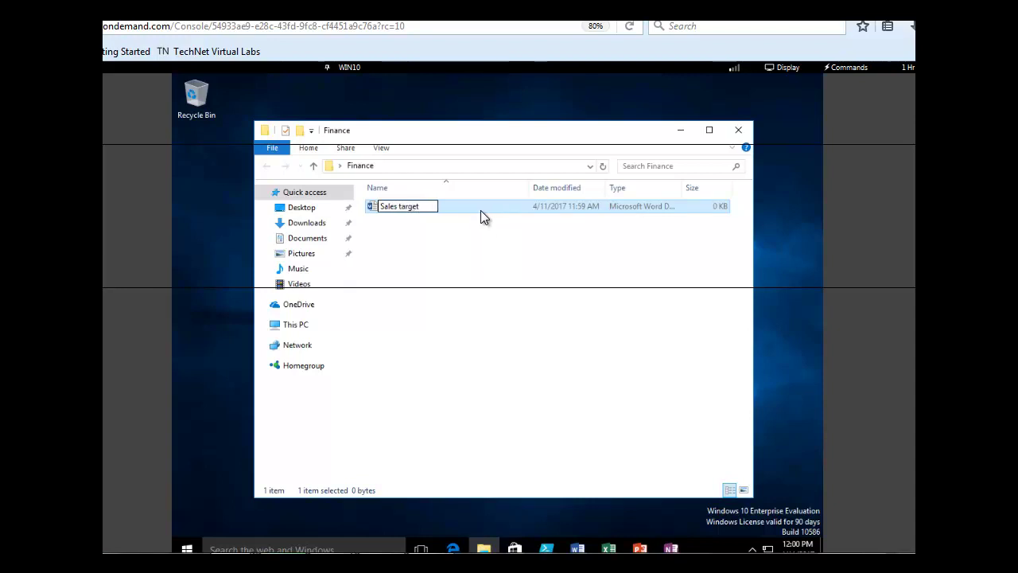
left_click(496, 232)
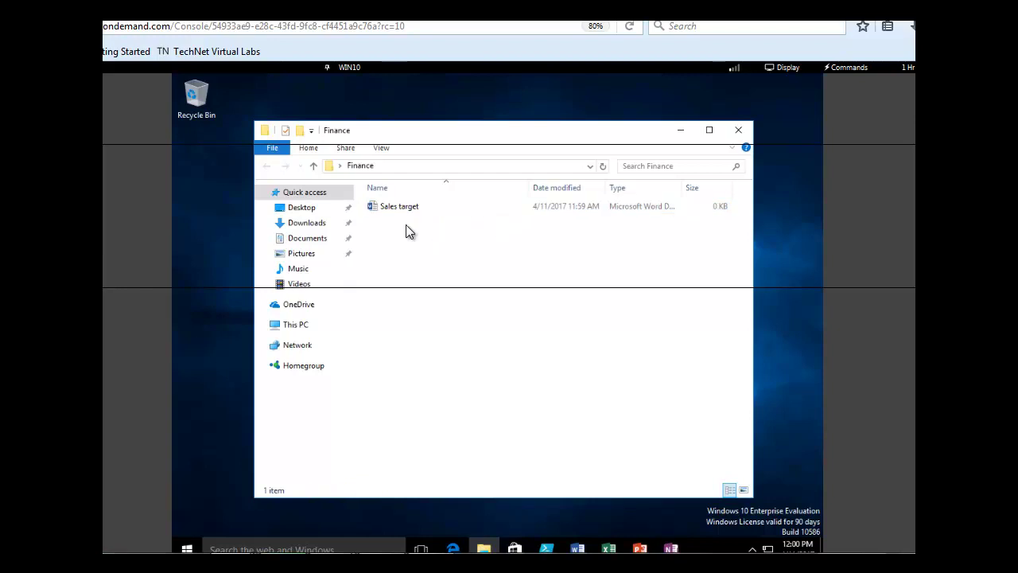
left_click(394, 209)
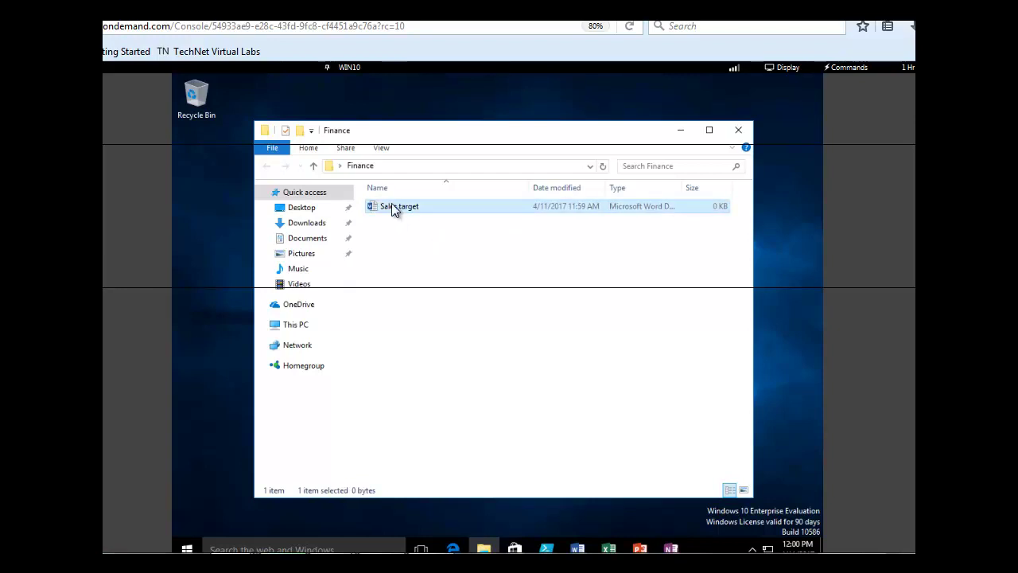
Open Sales target in Word, dismissing the activation prompt and accepting the licence agreement.
double_click(394, 207)
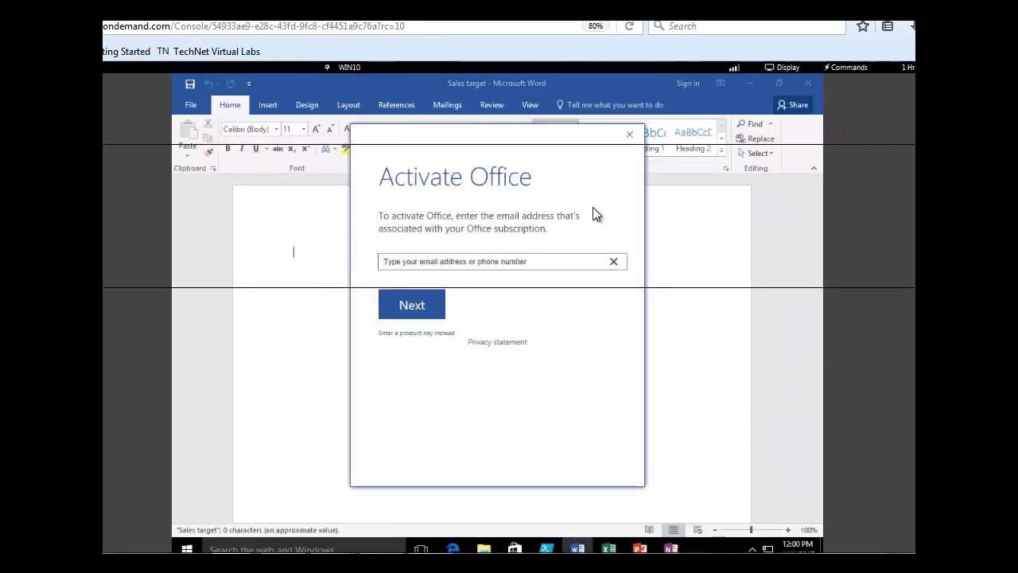
left_click(628, 136)
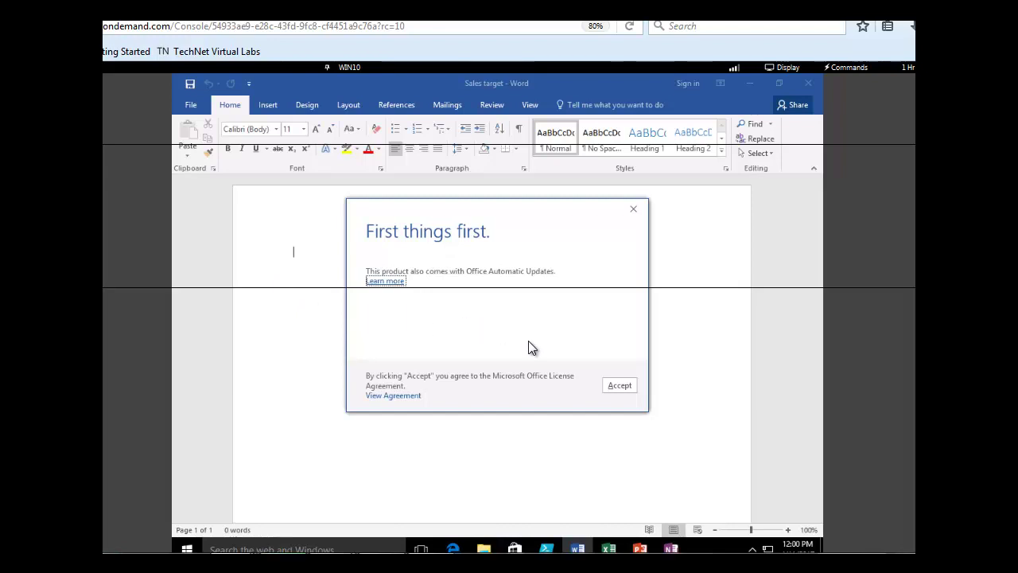
left_click(618, 385)
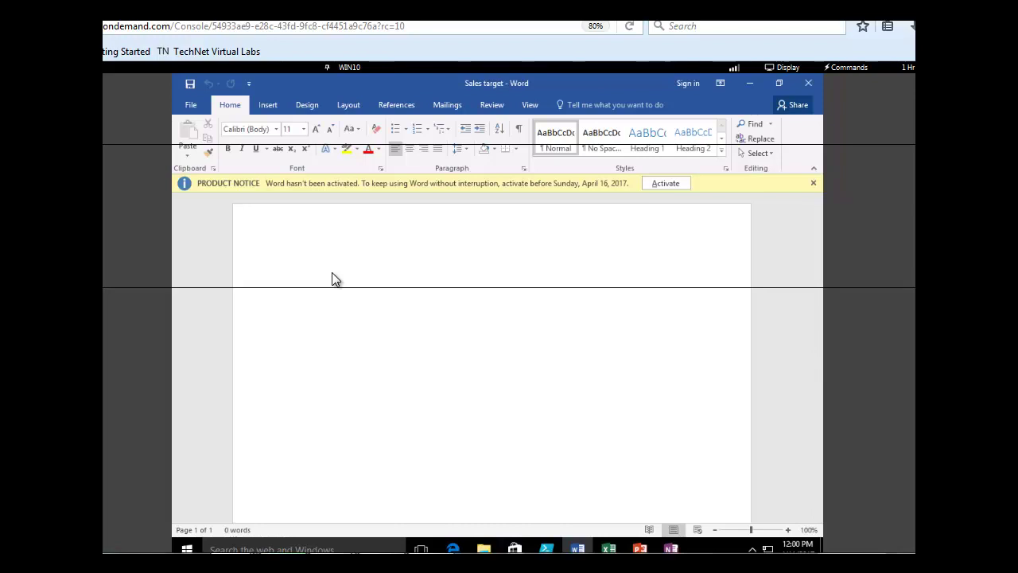
Type 'We are well on our to meeting the target for this month.', save, and close Word.
type("We are well on ou")
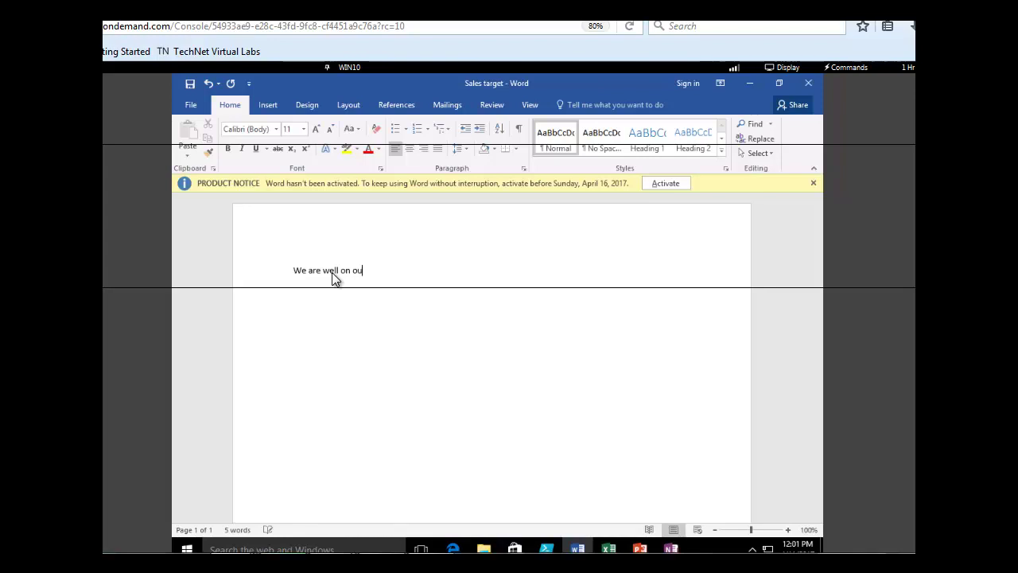
type("r to m")
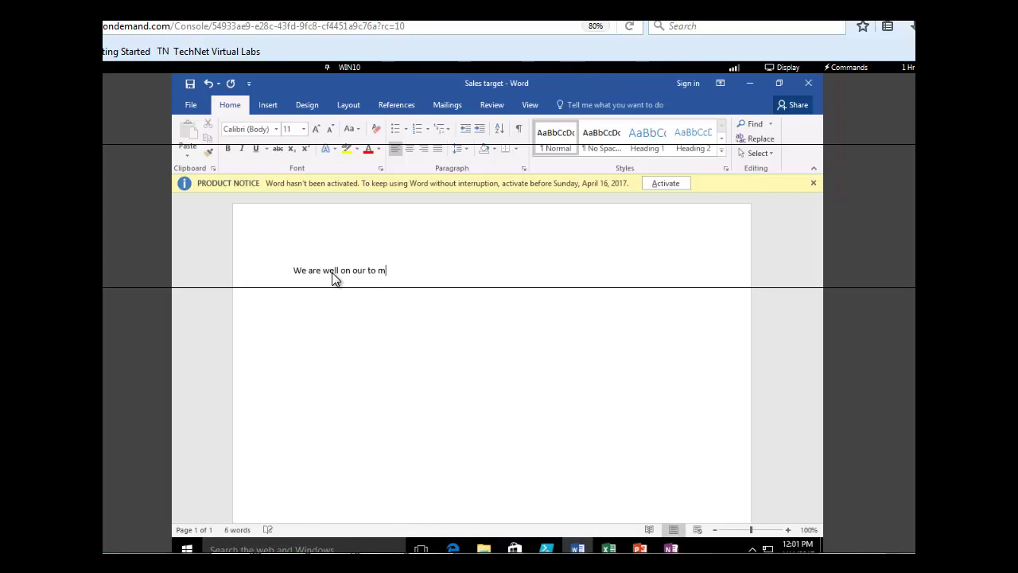
type("eeting the target for t")
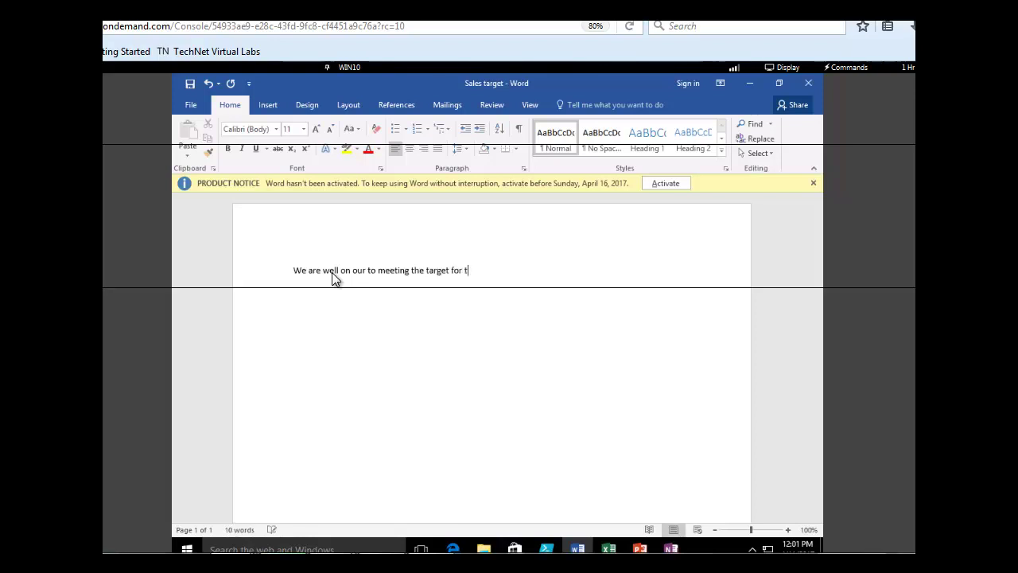
type("his month")
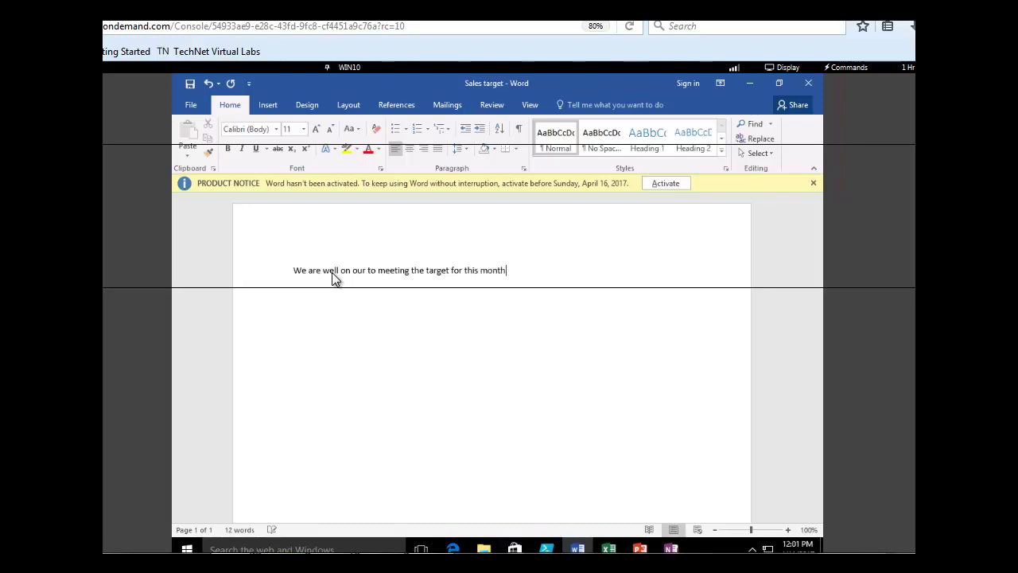
type(".")
left_click(191, 104)
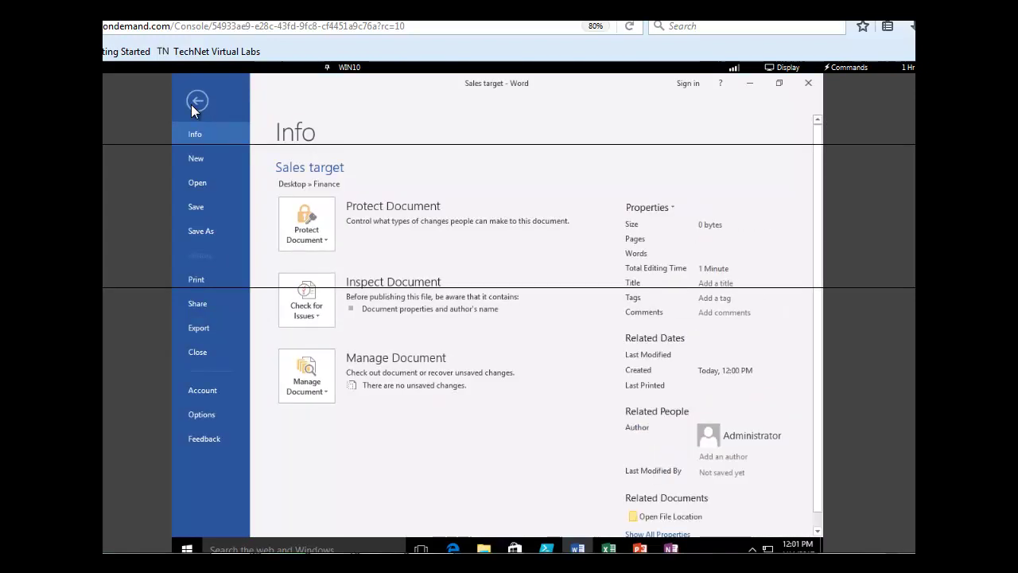
left_click(202, 207)
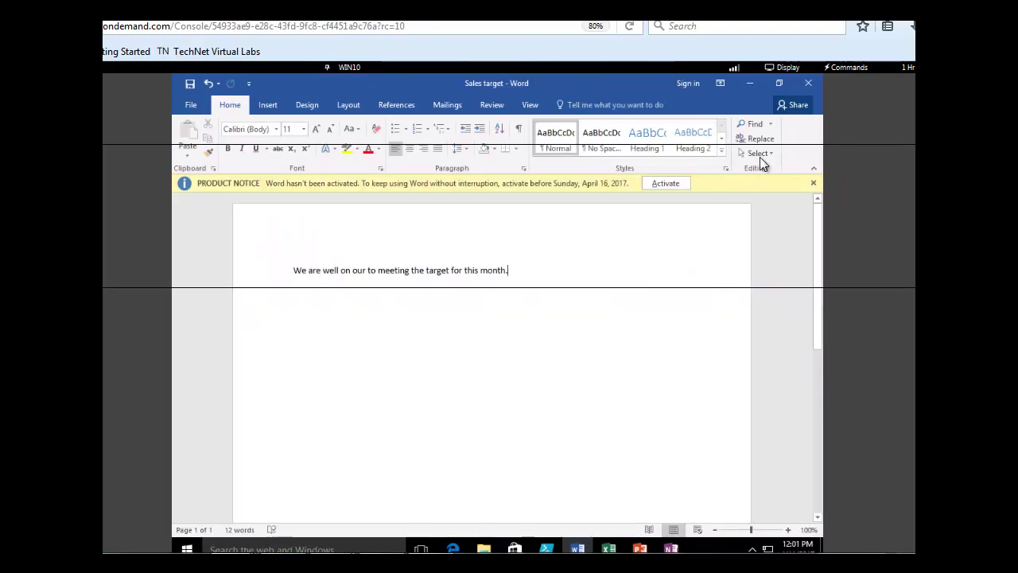
left_click(806, 88)
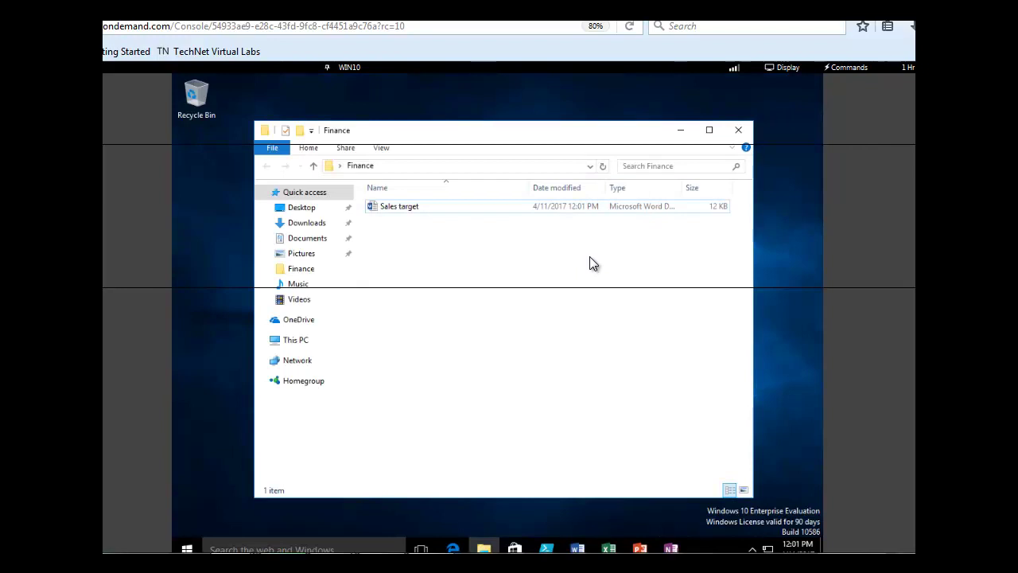
Close the Finance folder window.
left_click(737, 130)
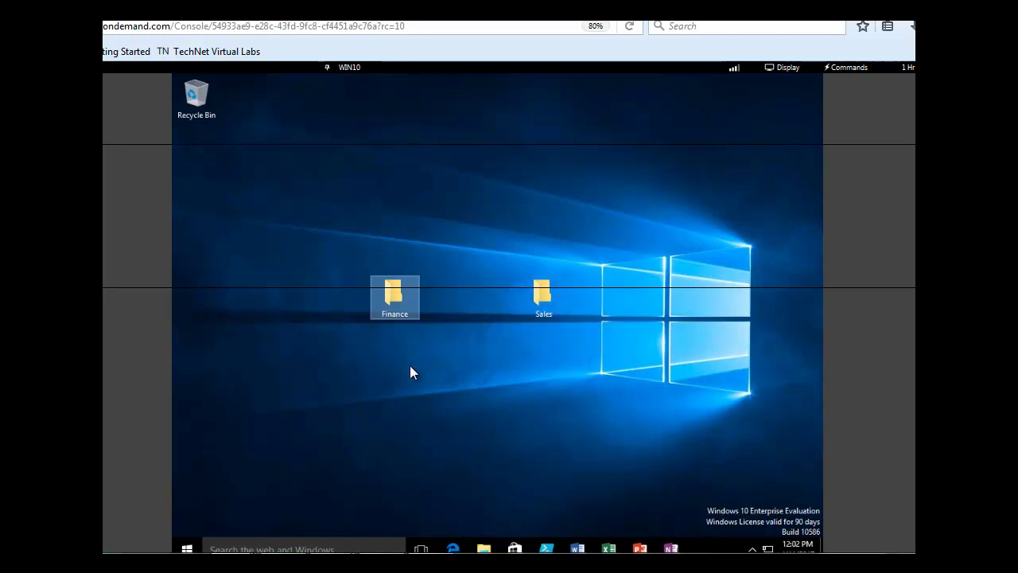
Copy the Sales target document from the Finance folder, then close Finance.
double_click(392, 291)
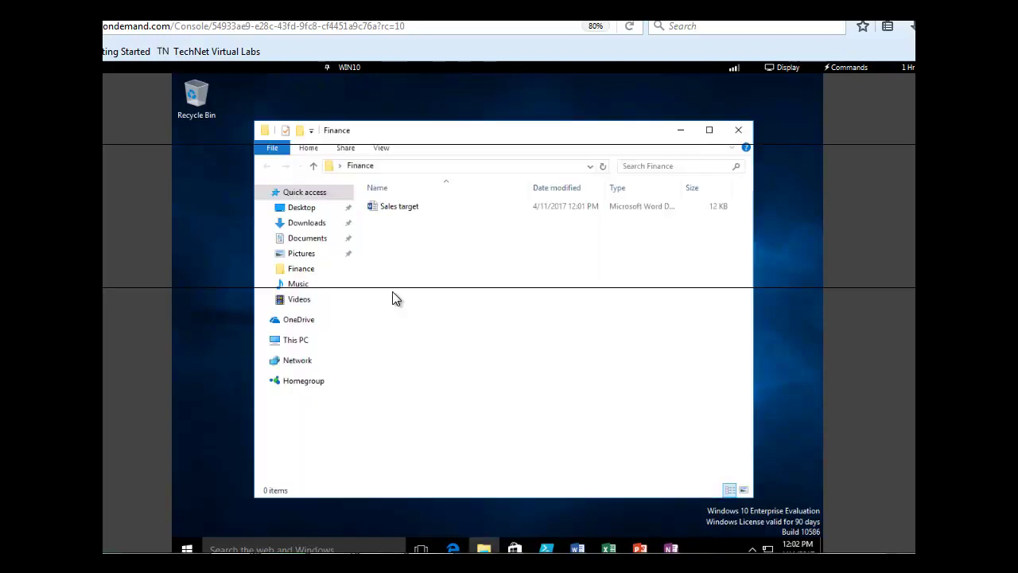
left_click(403, 206)
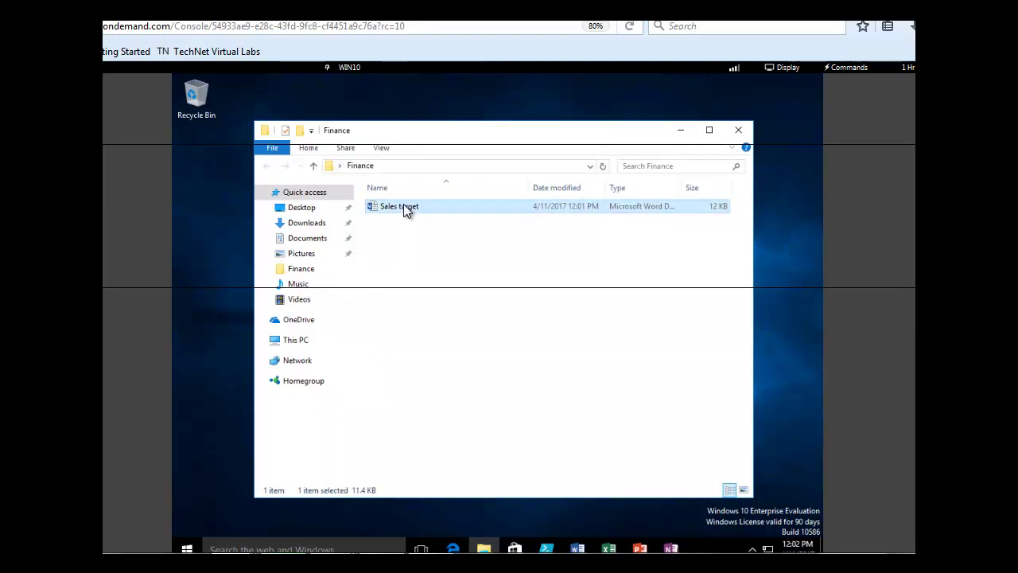
right_click(403, 206)
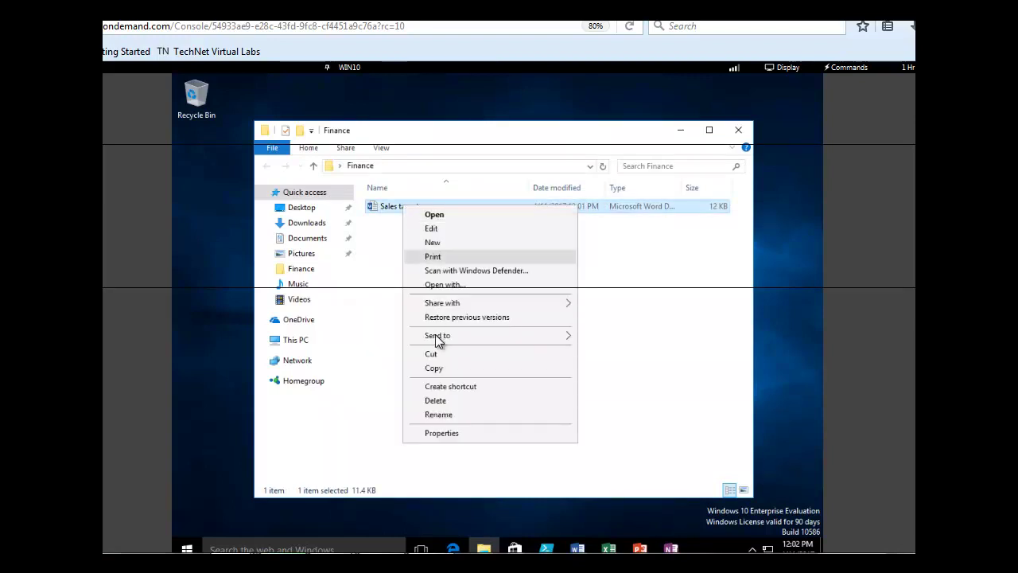
left_click(435, 368)
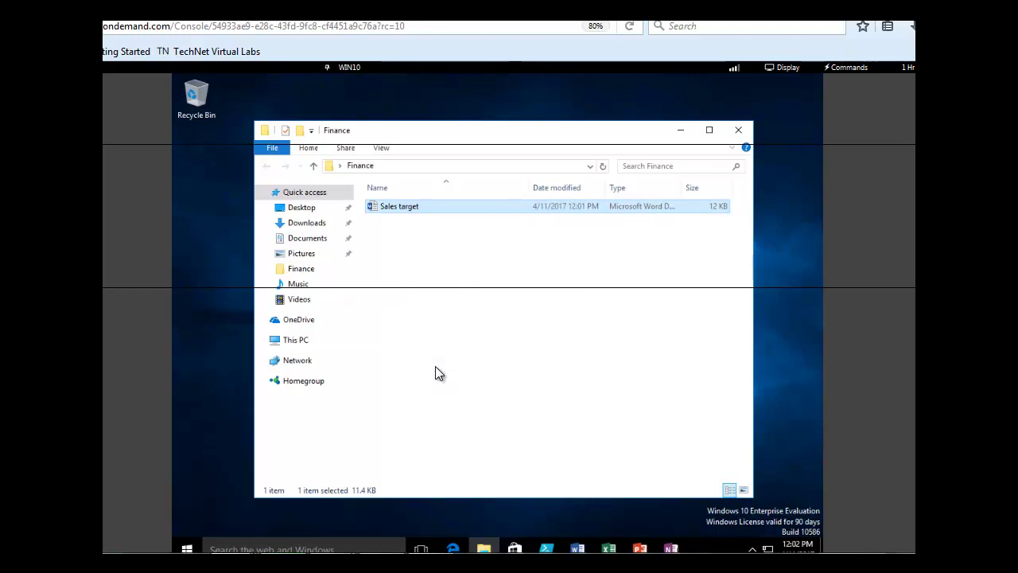
left_click(738, 131)
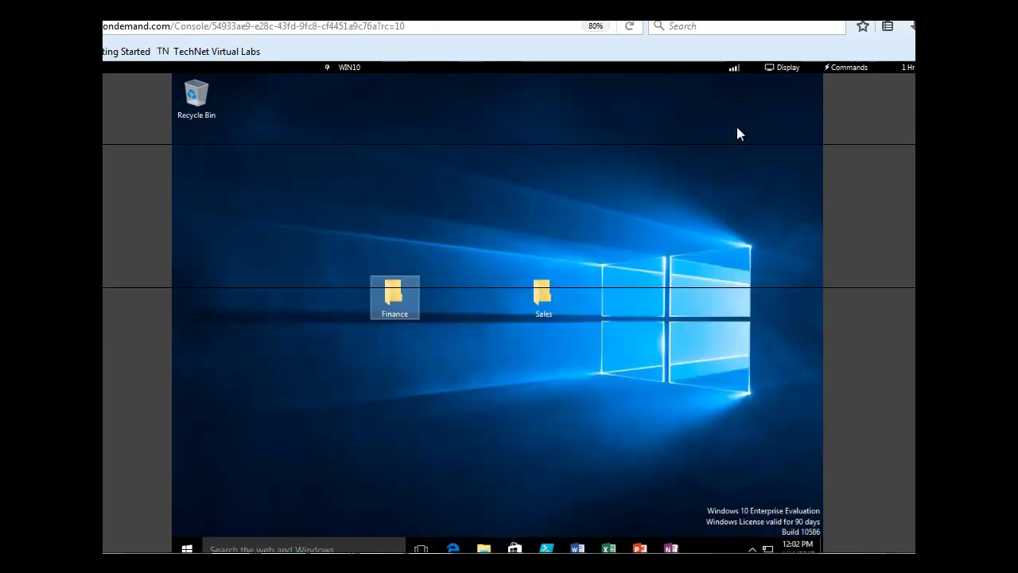
Paste Sales target into the Sales folder and close its window.
double_click(542, 291)
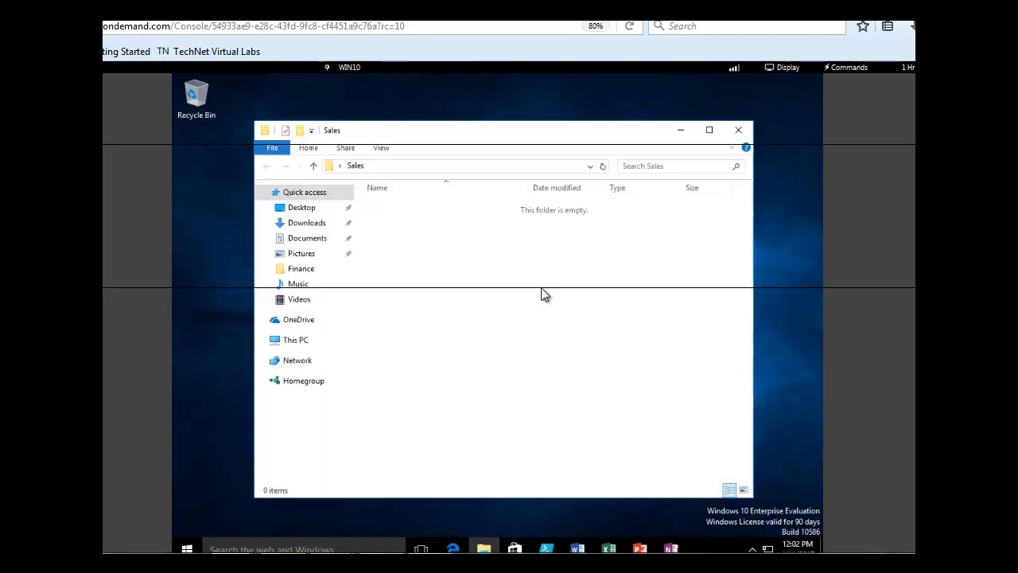
right_click(442, 233)
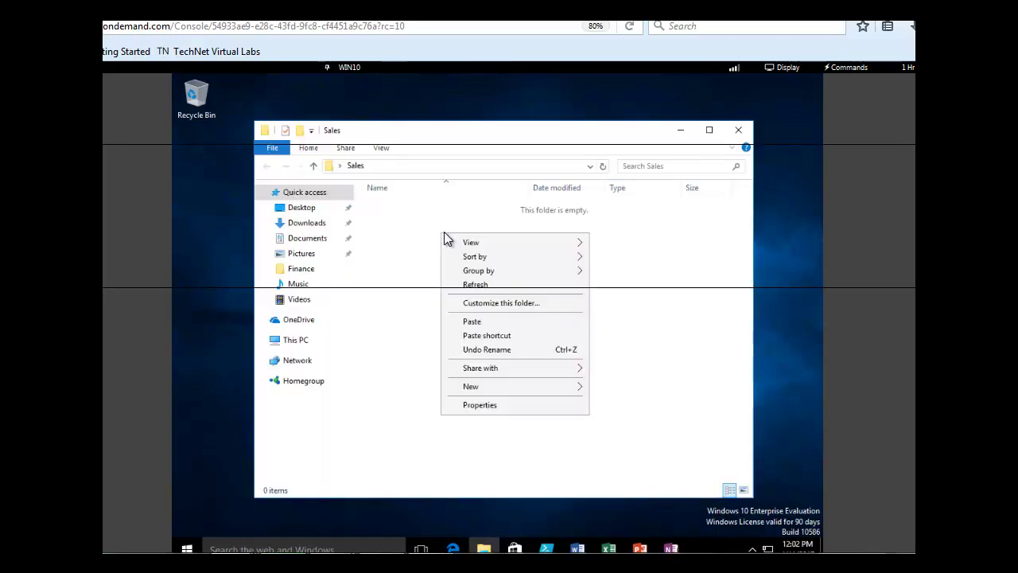
left_click(471, 321)
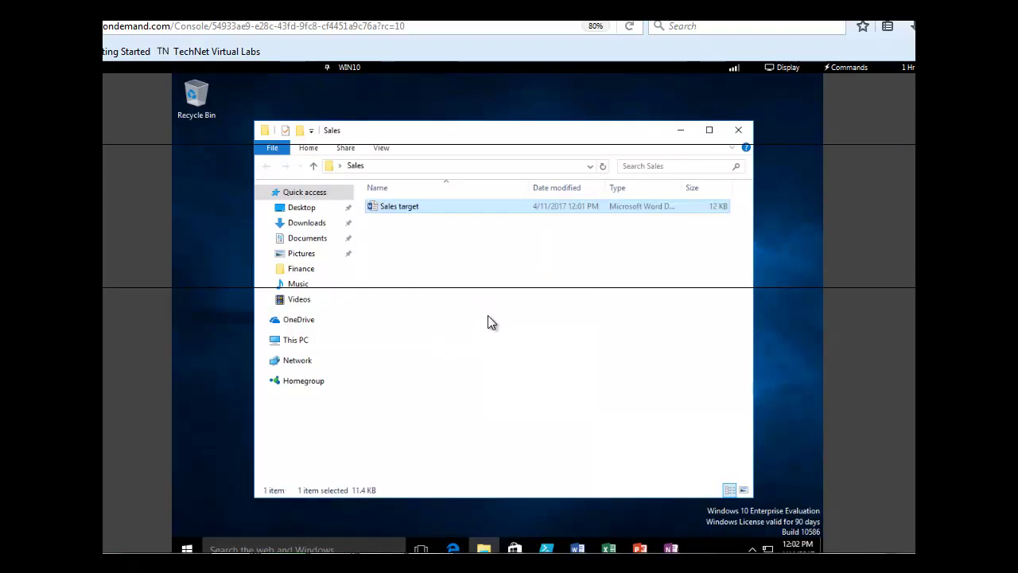
left_click(738, 129)
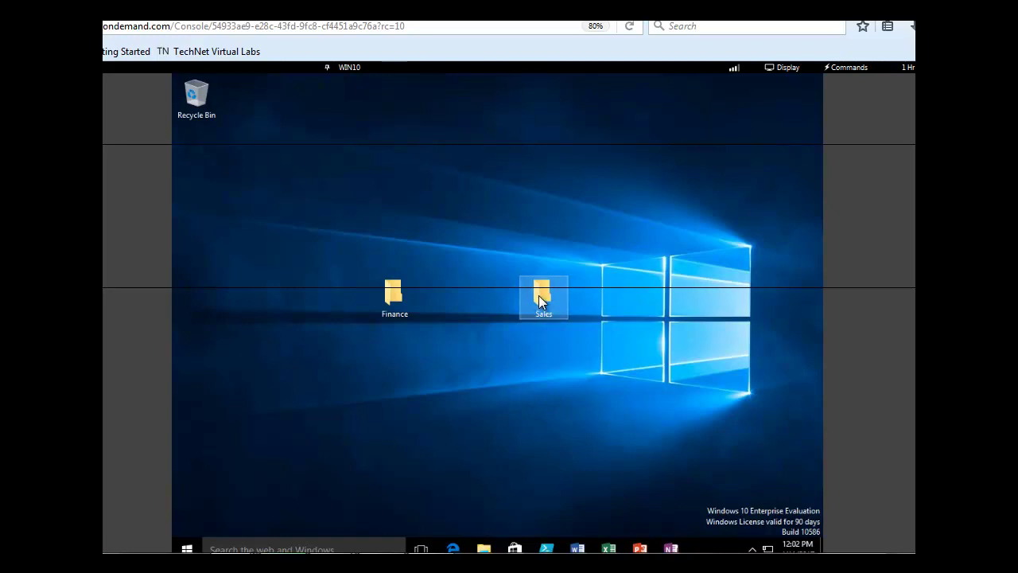
Open the Sales folder's Properties on the Security tab.
mouse_move(538, 295)
right_click(541, 295)
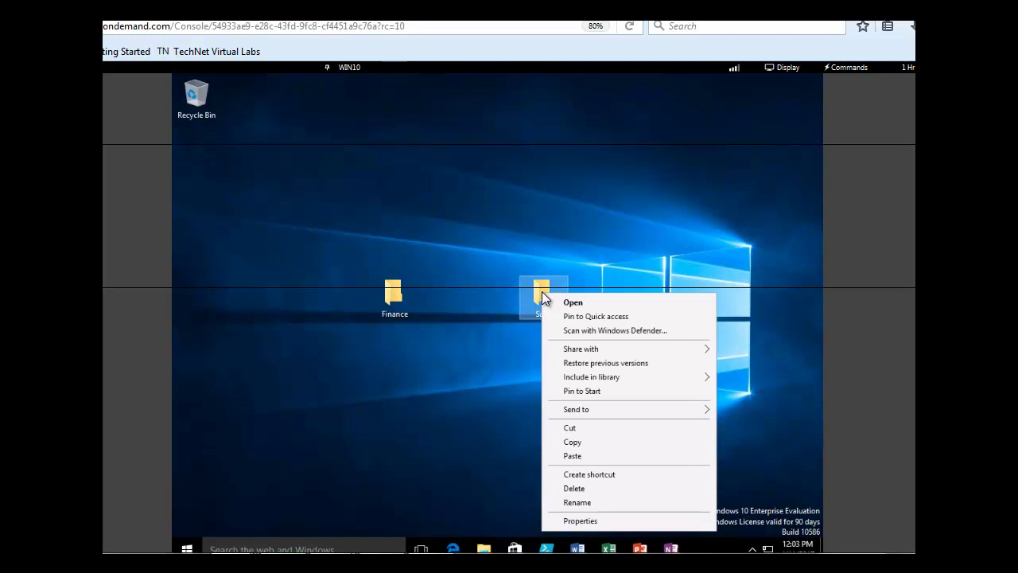
left_click(569, 520)
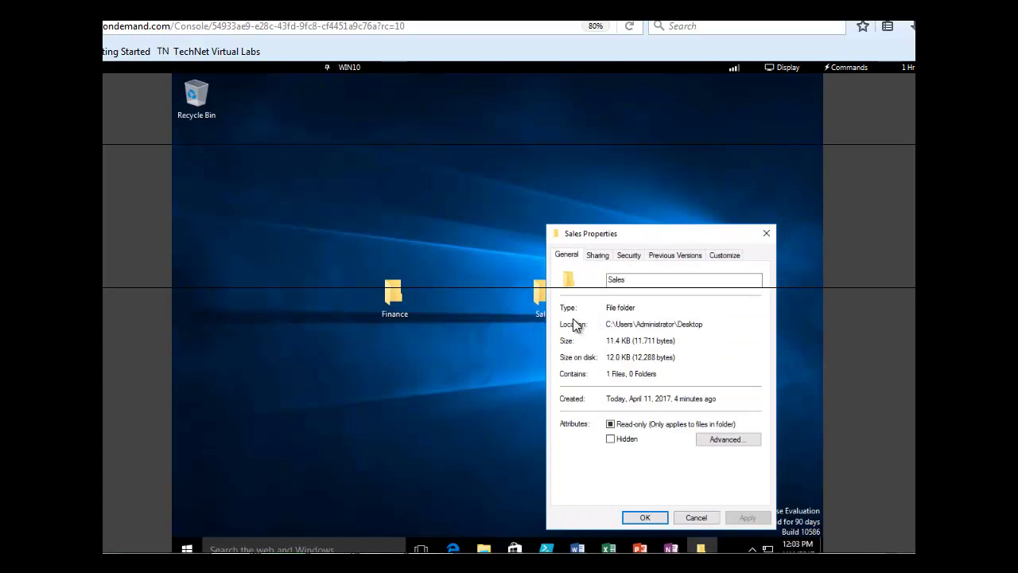
left_click(629, 255)
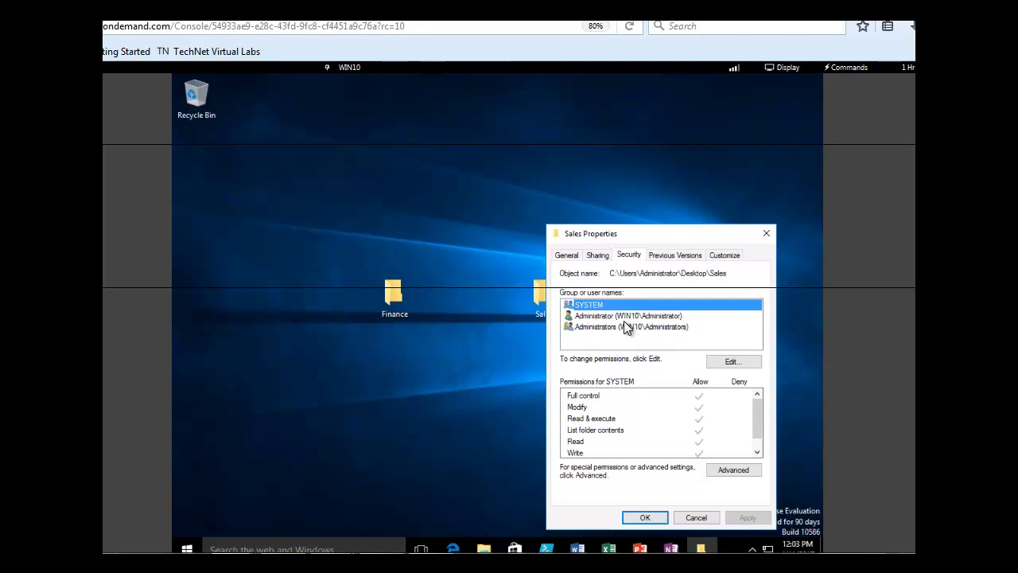
Add a permission entry for Sales by searching WIN10 accounts and selecting the lab user.
left_click(731, 363)
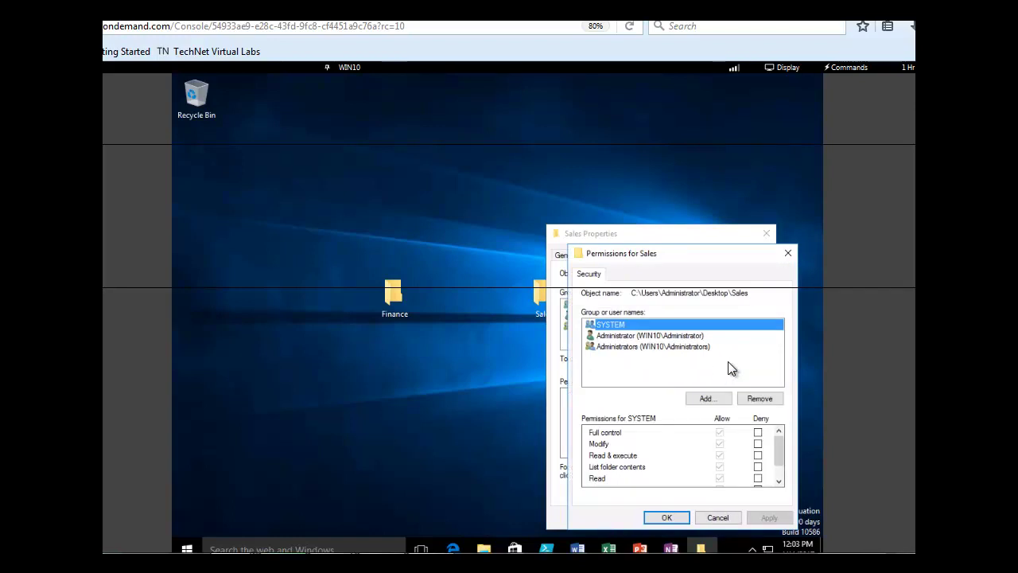
left_click(709, 397)
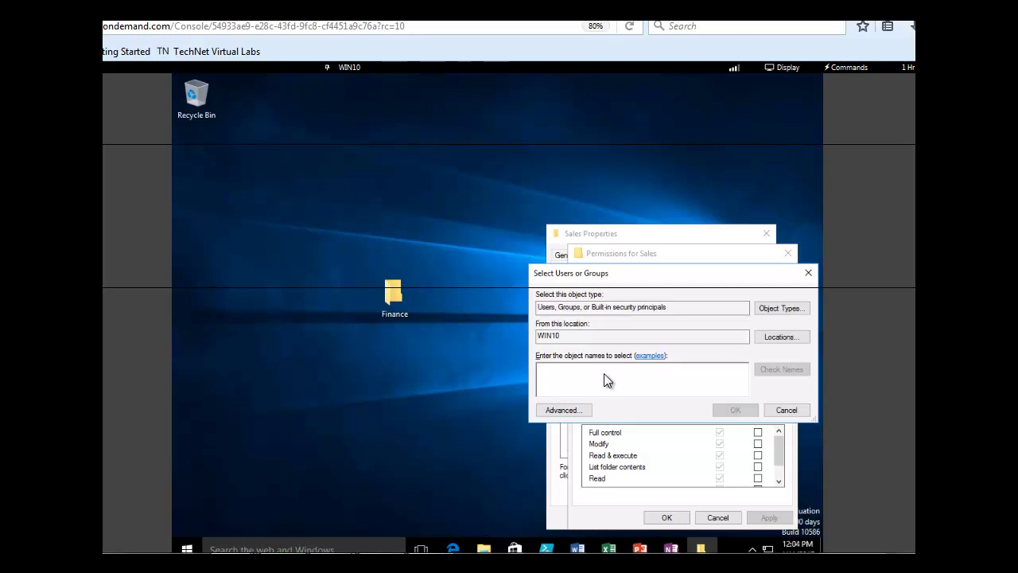
left_click(561, 411)
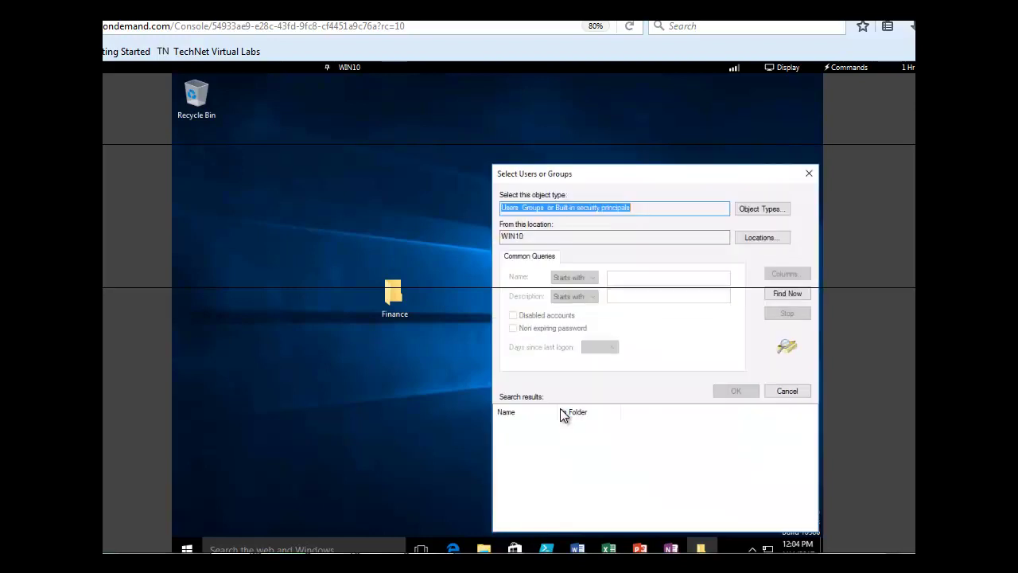
left_click(790, 295)
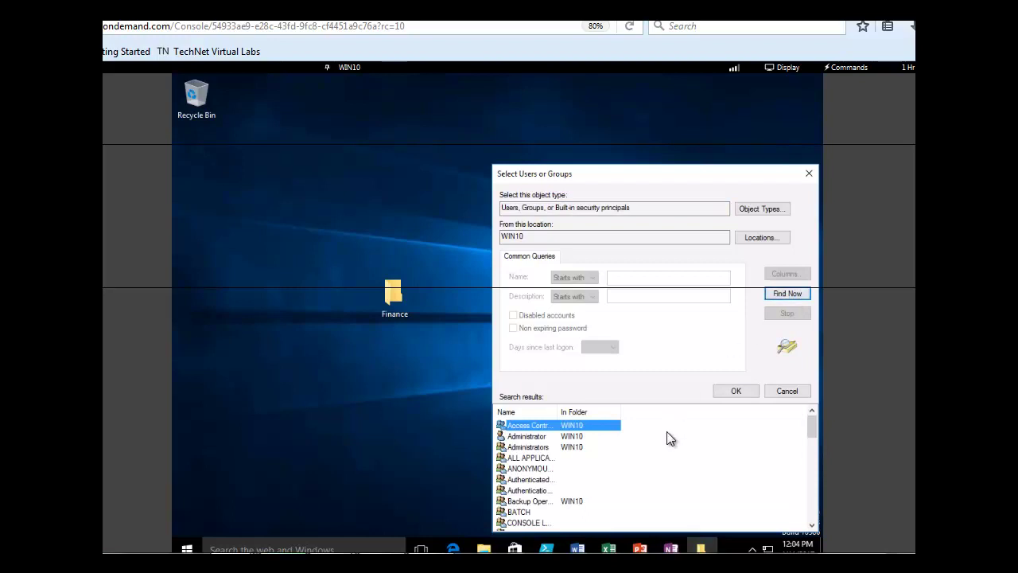
left_click(811, 525)
scroll(811, 525, "down", 5)
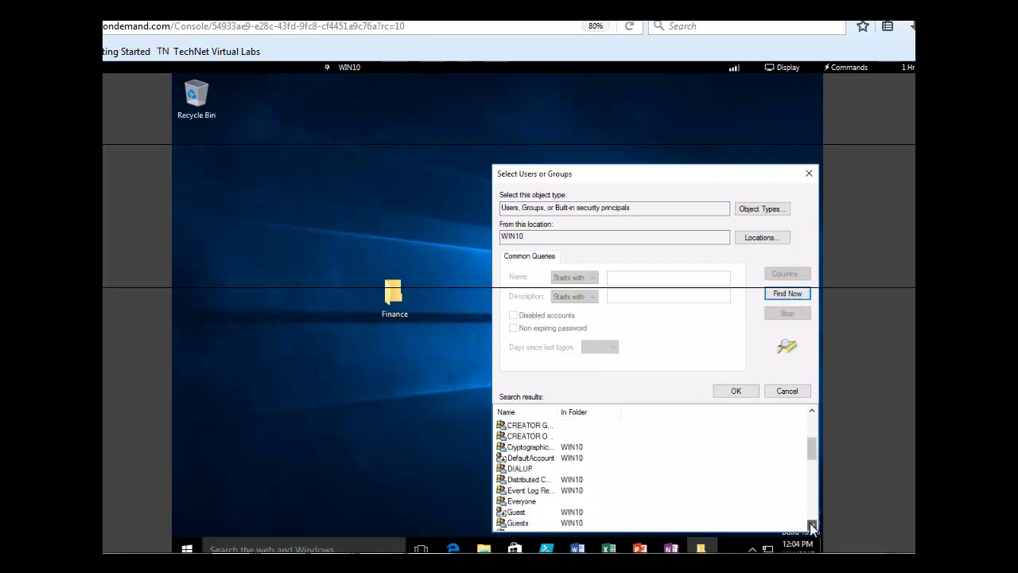
left_click(811, 525)
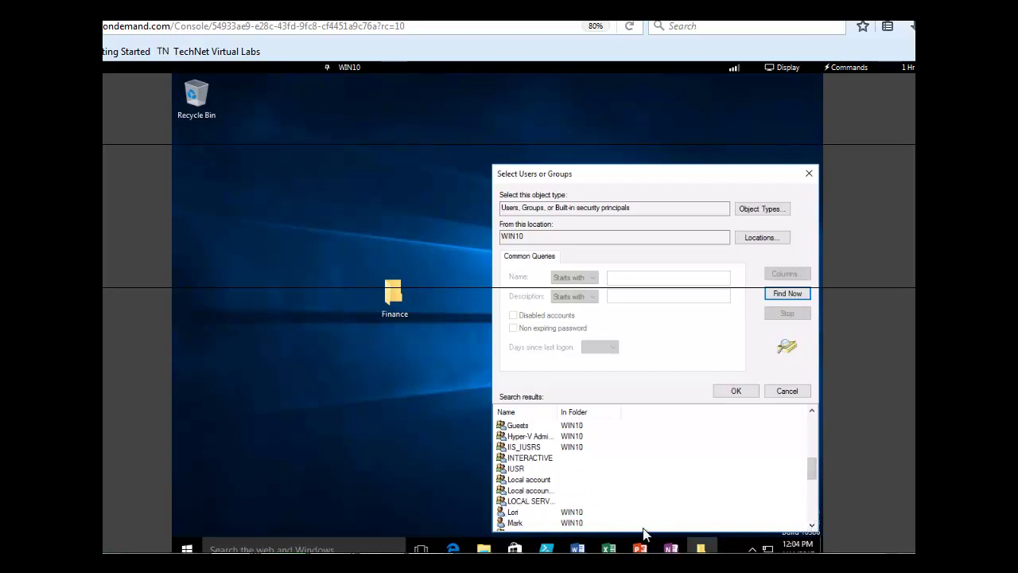
left_click(513, 522)
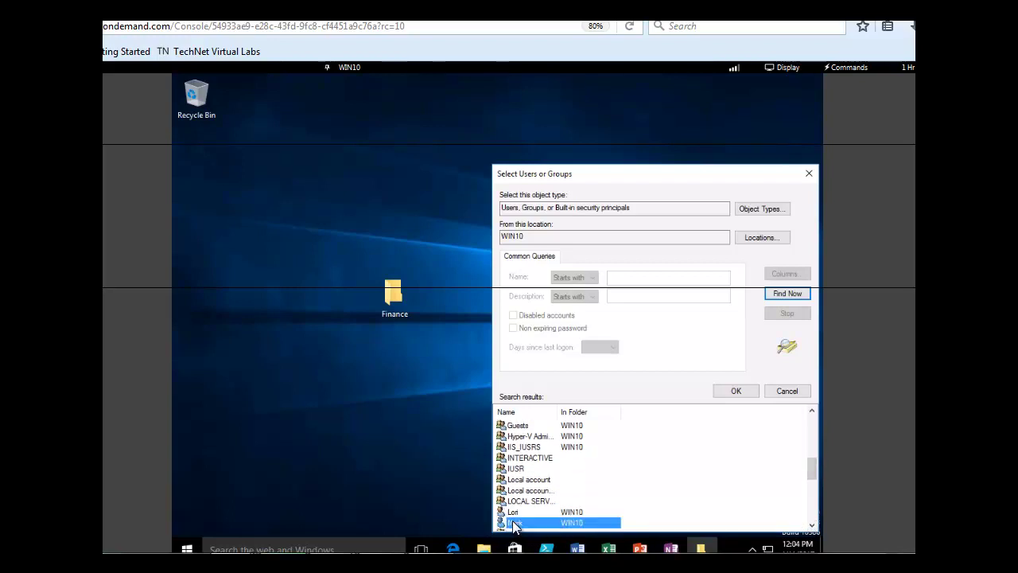
left_click(731, 390)
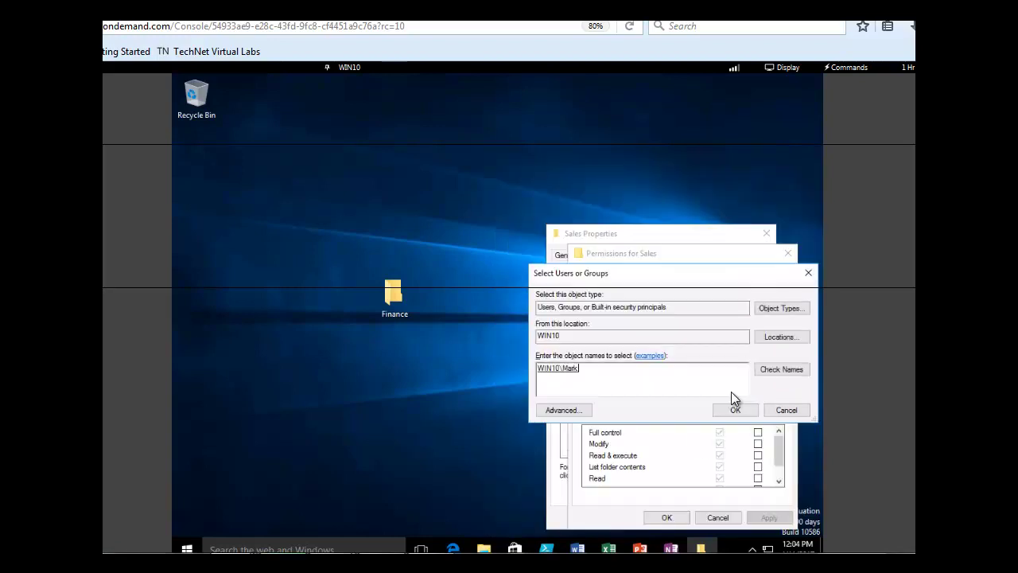
Add the local user to the Sales folder with Allow Modify permission, apply, and close the dialogs.
left_click(735, 409)
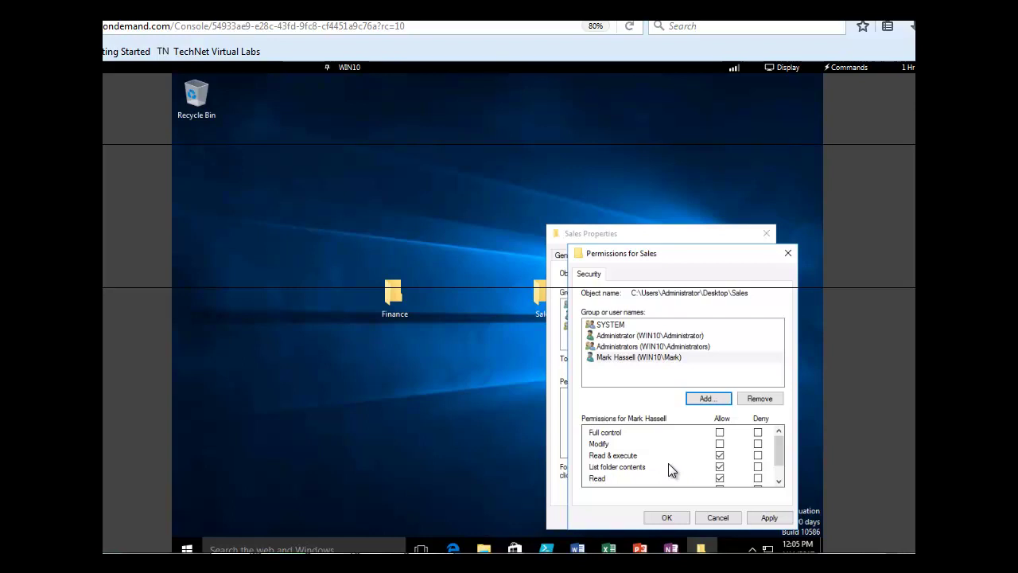
left_click(719, 443)
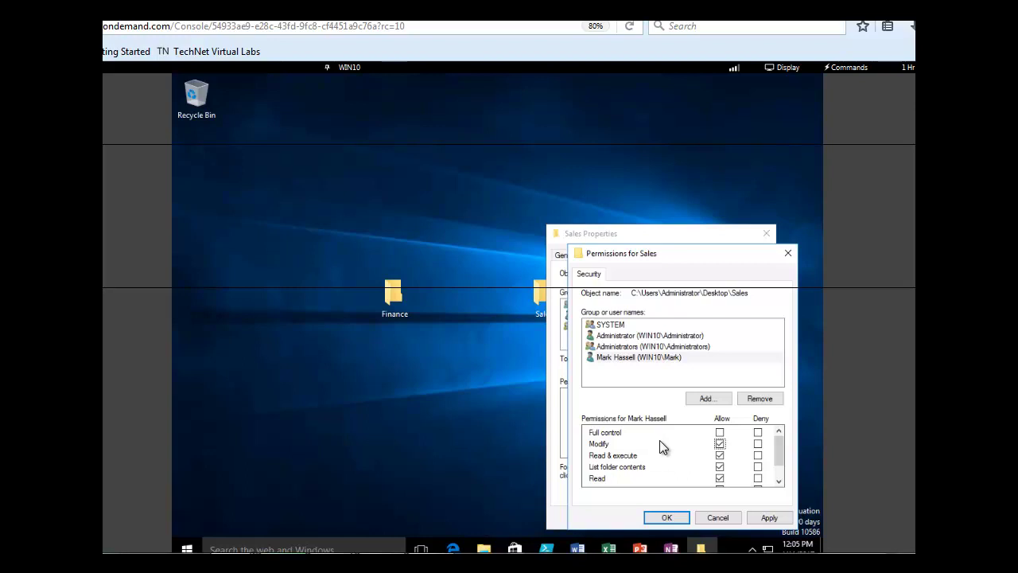
left_click(767, 518)
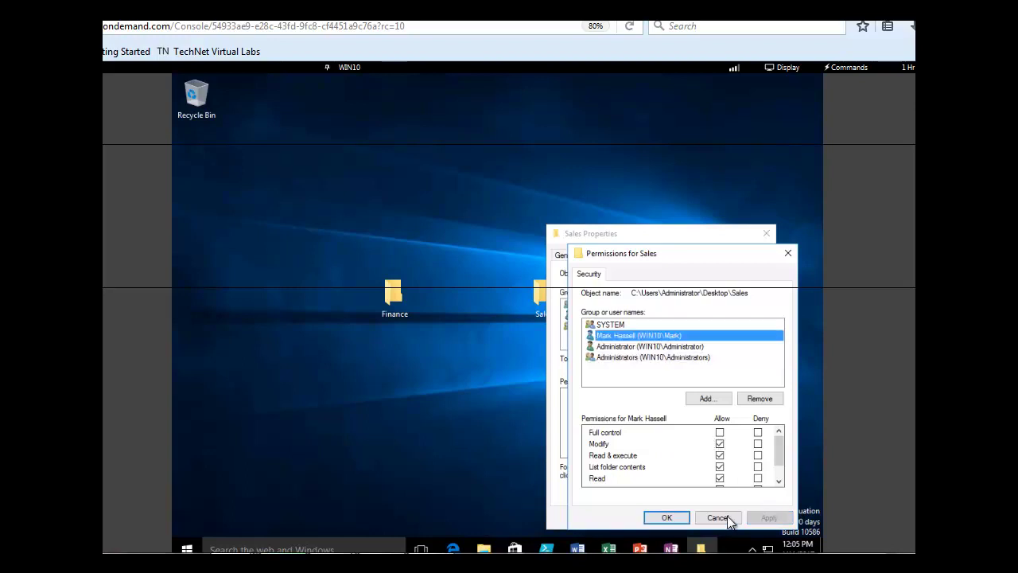
left_click(665, 518)
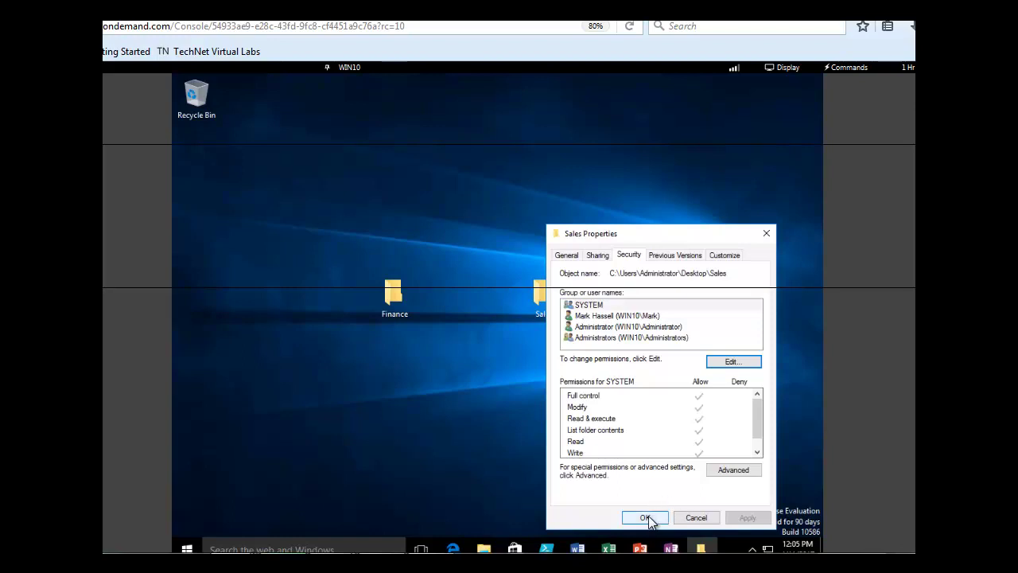
left_click(645, 517)
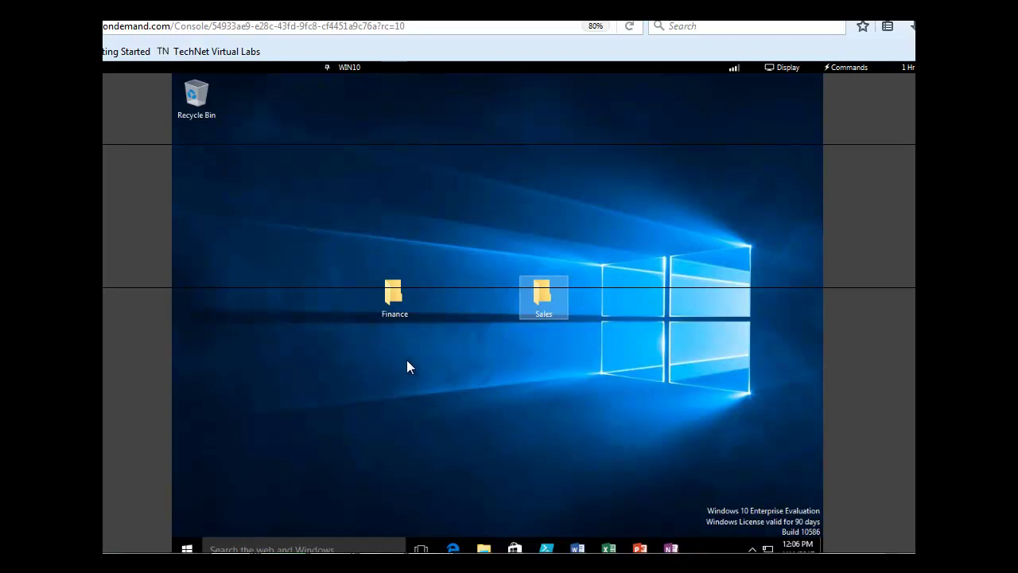
Rename the desktop Finance folder to 'Finance users'.
right_click(392, 293)
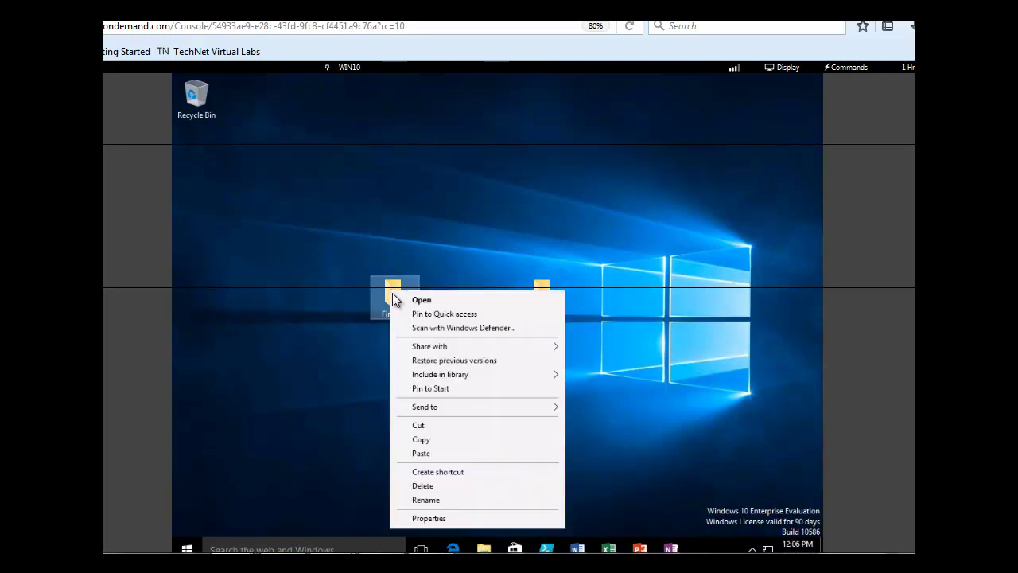
left_click(430, 498)
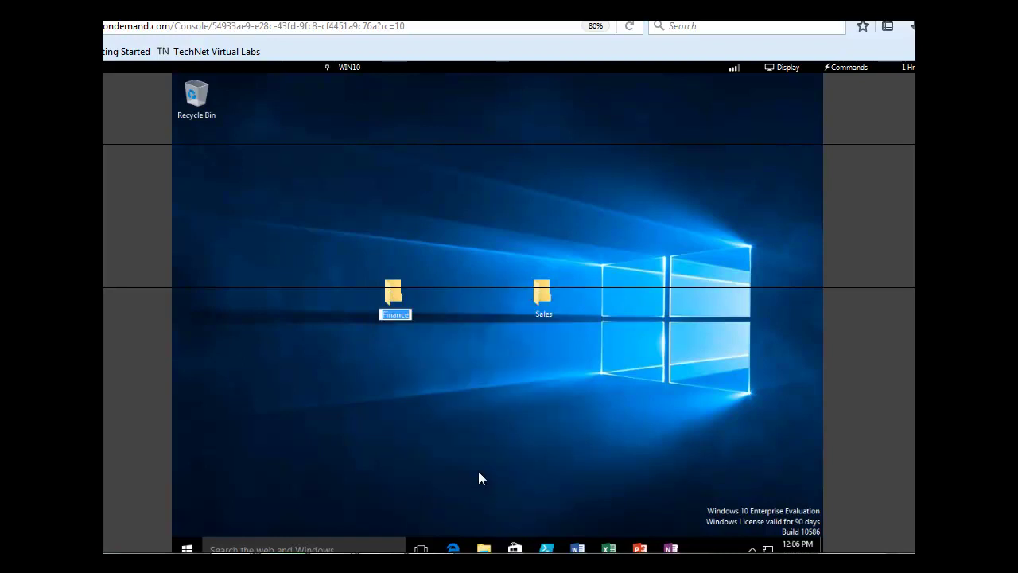
type("Finance users")
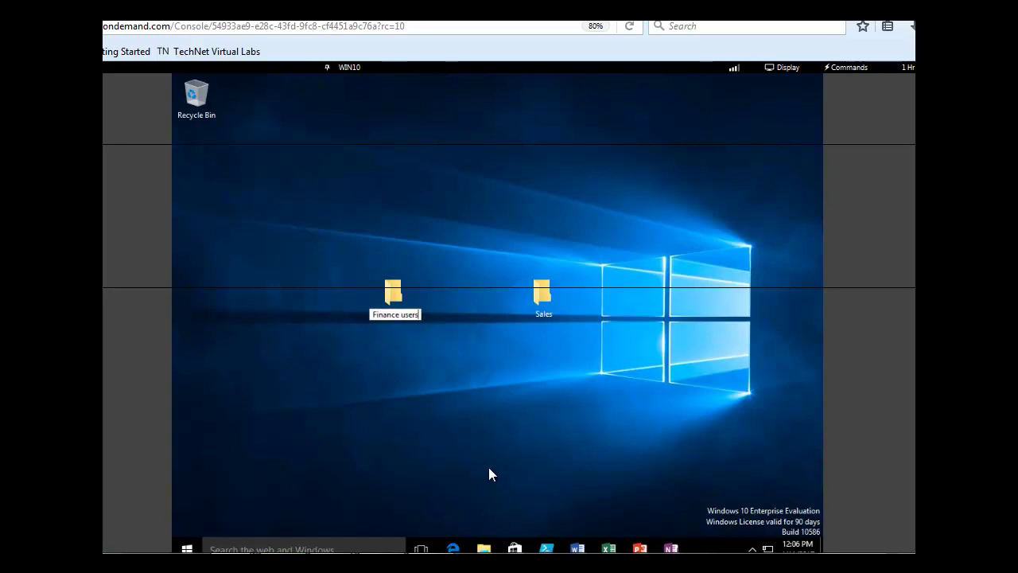
key("Return")
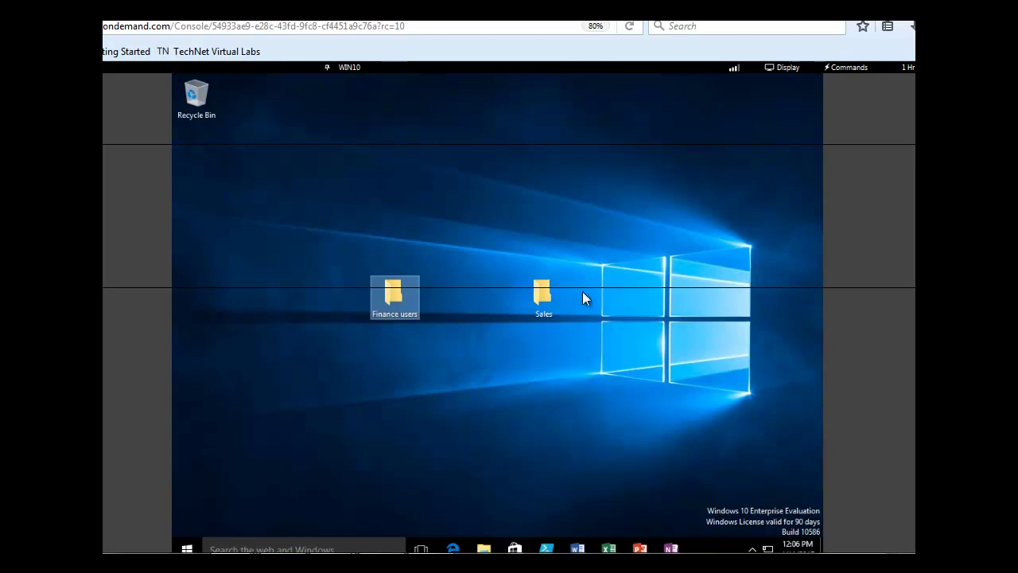
Scan the Sales folder with Windows Defender, then start a Quick scan of the PC.
right_click(540, 294)
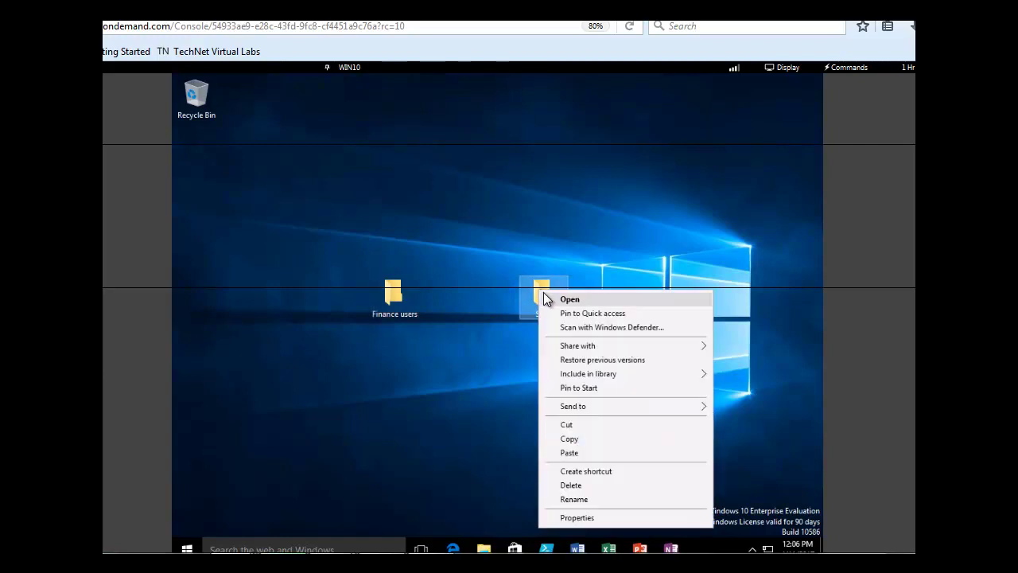
left_click(573, 329)
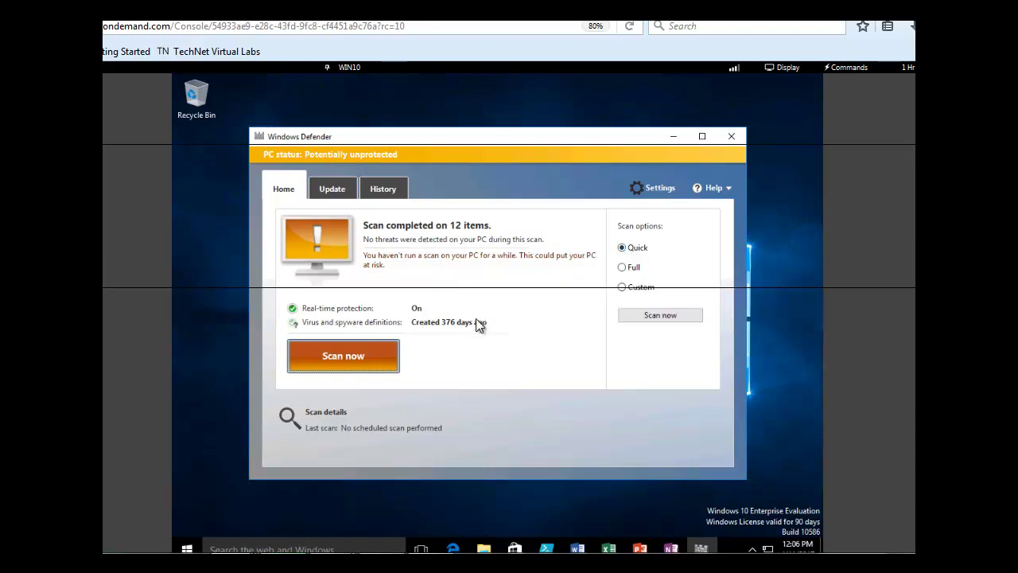
left_click(344, 358)
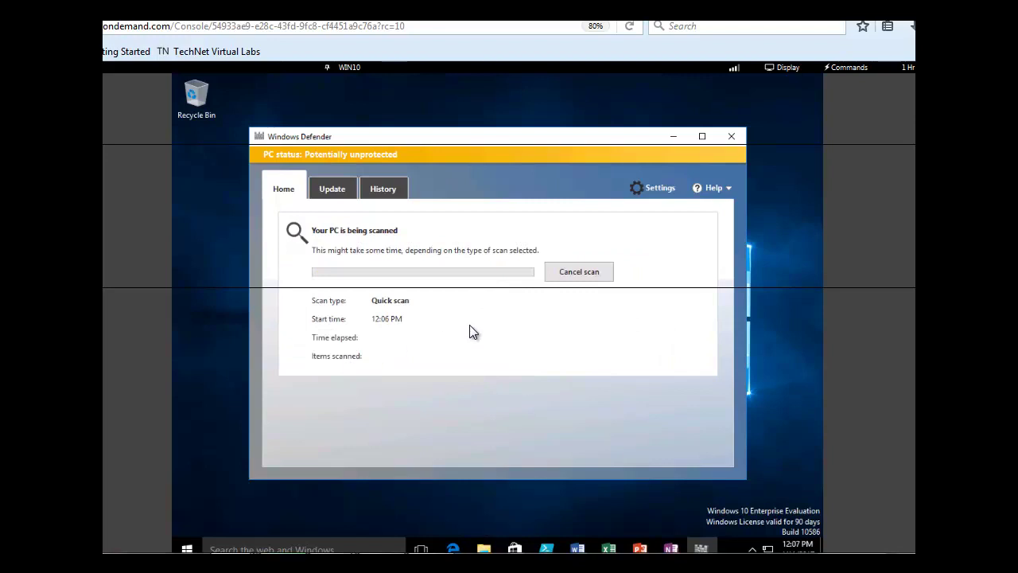